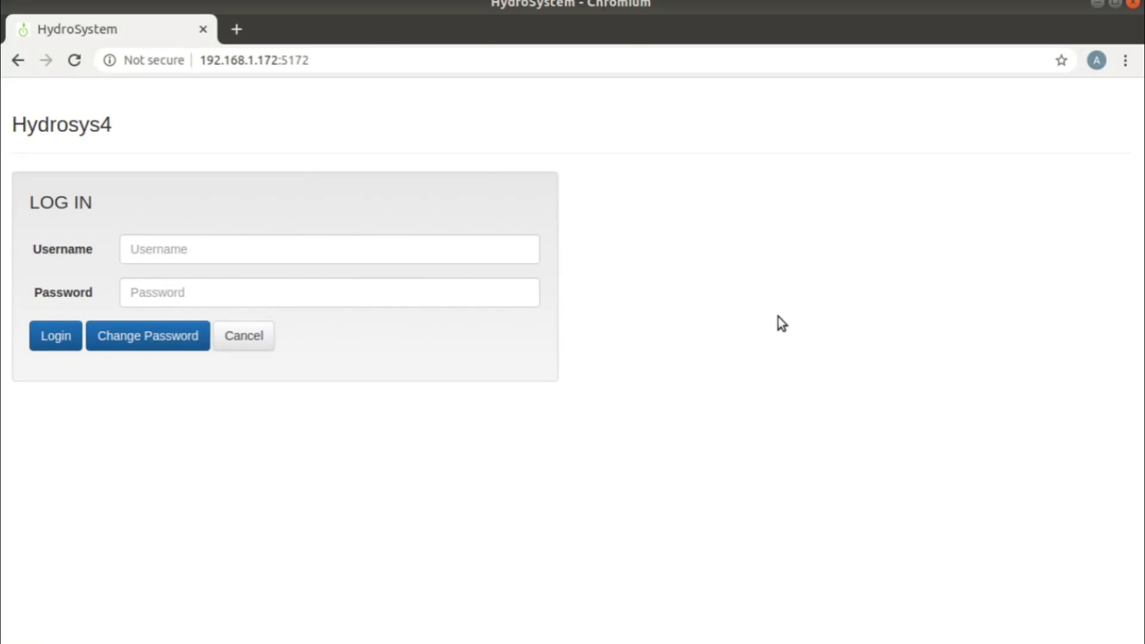
Log in to Hydrosys4 with the saved administrator username and its password
click(214, 249)
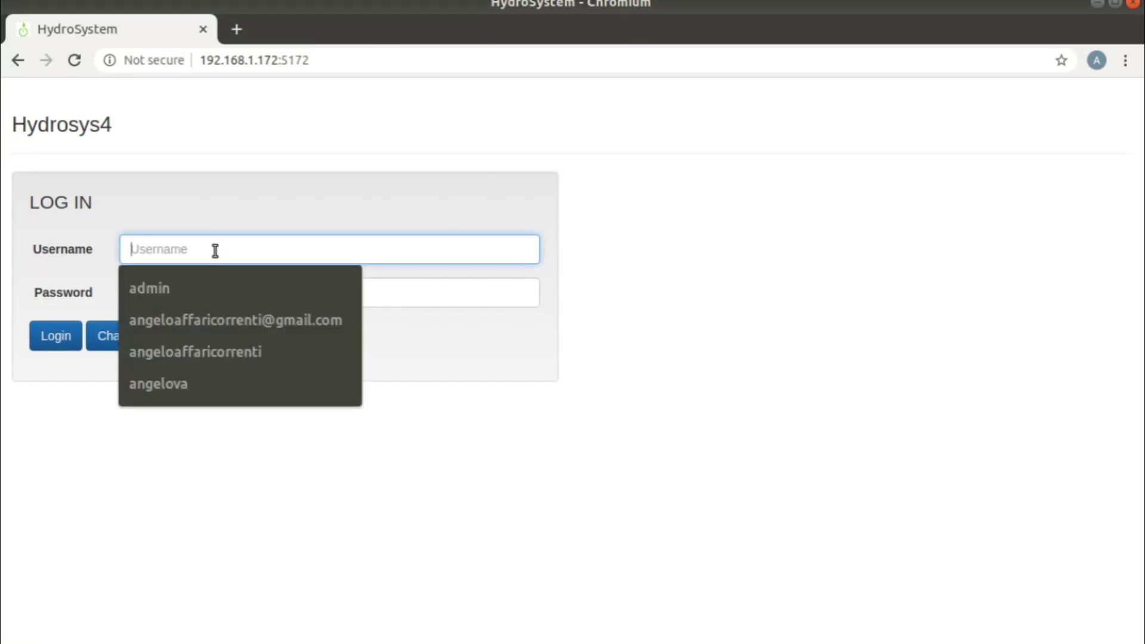
click(199, 290)
click(217, 301)
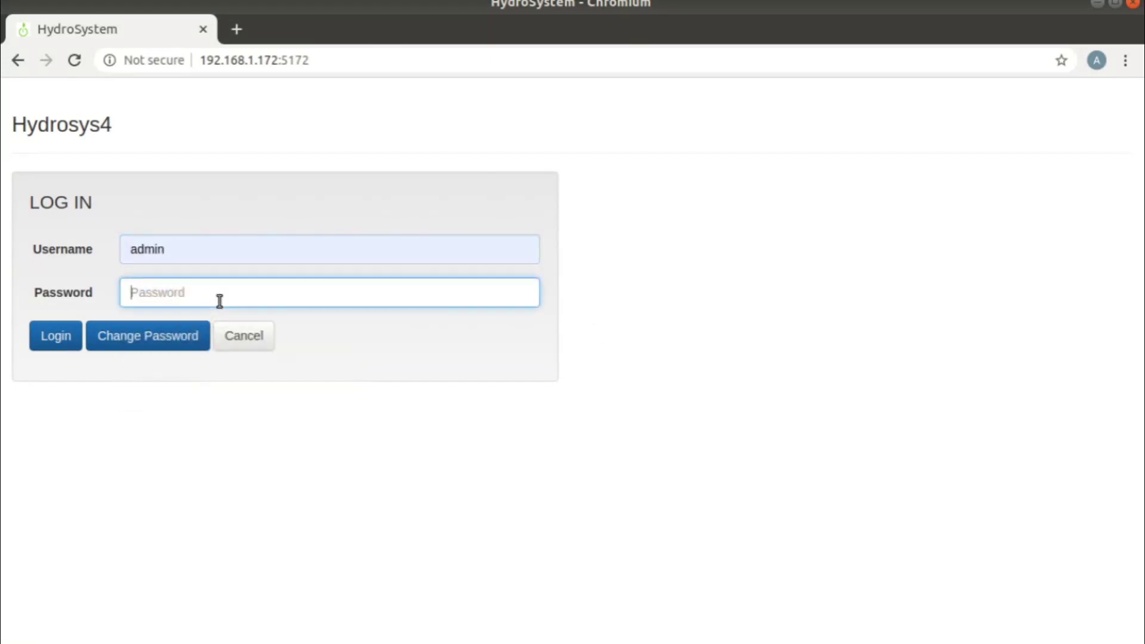
text(•••••••)
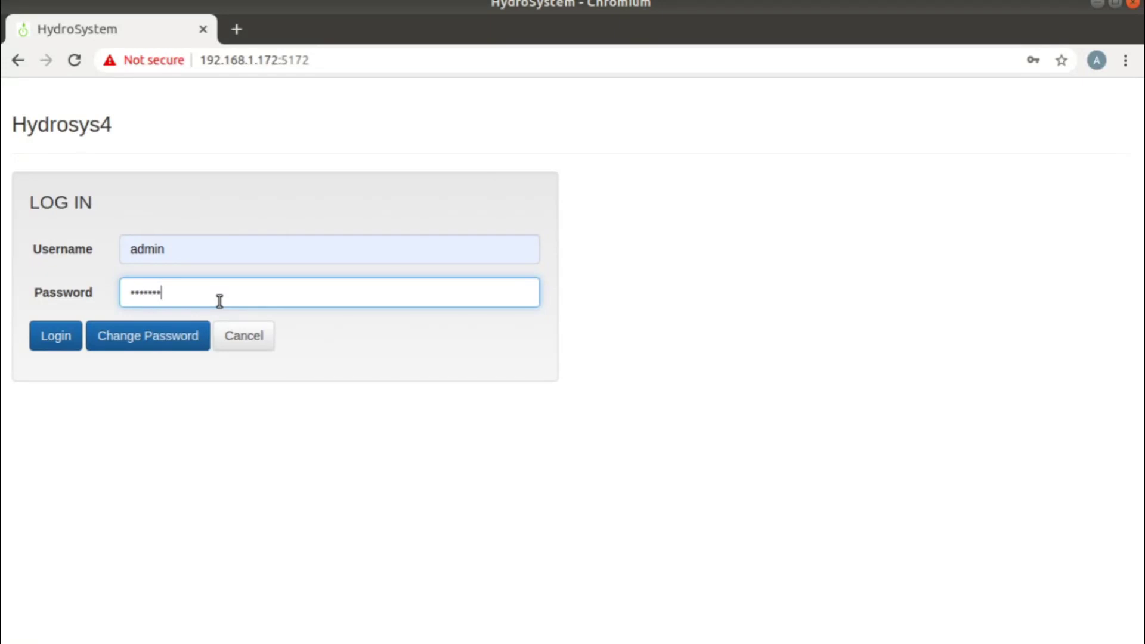
click(56, 344)
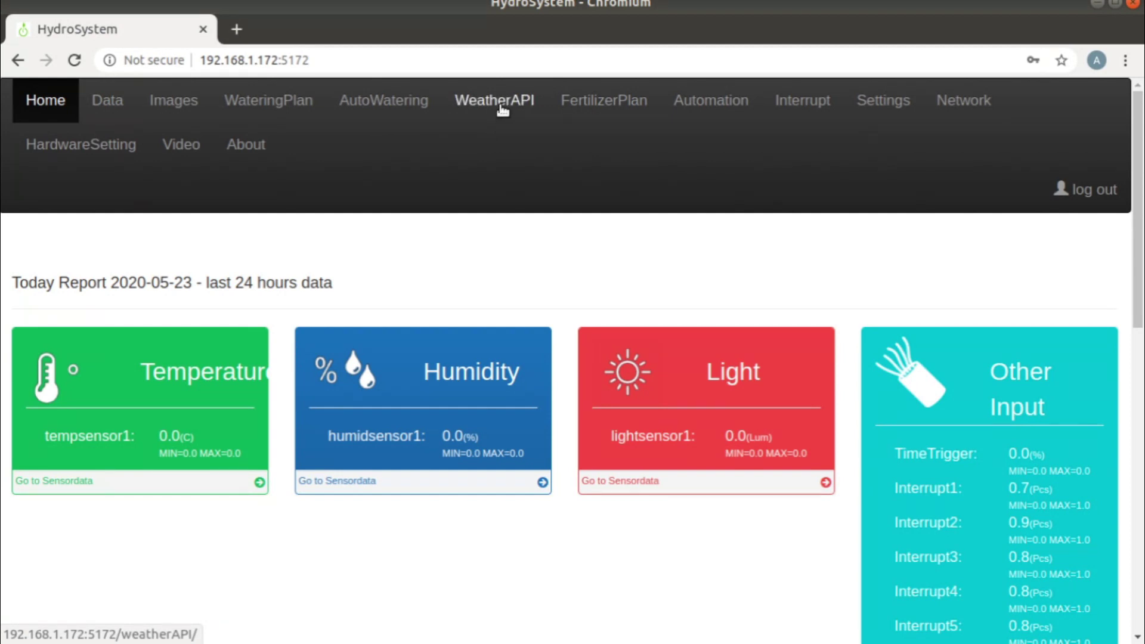
Go to the WeatherAPI page and scroll down to the Select Preset API config section
click(503, 106)
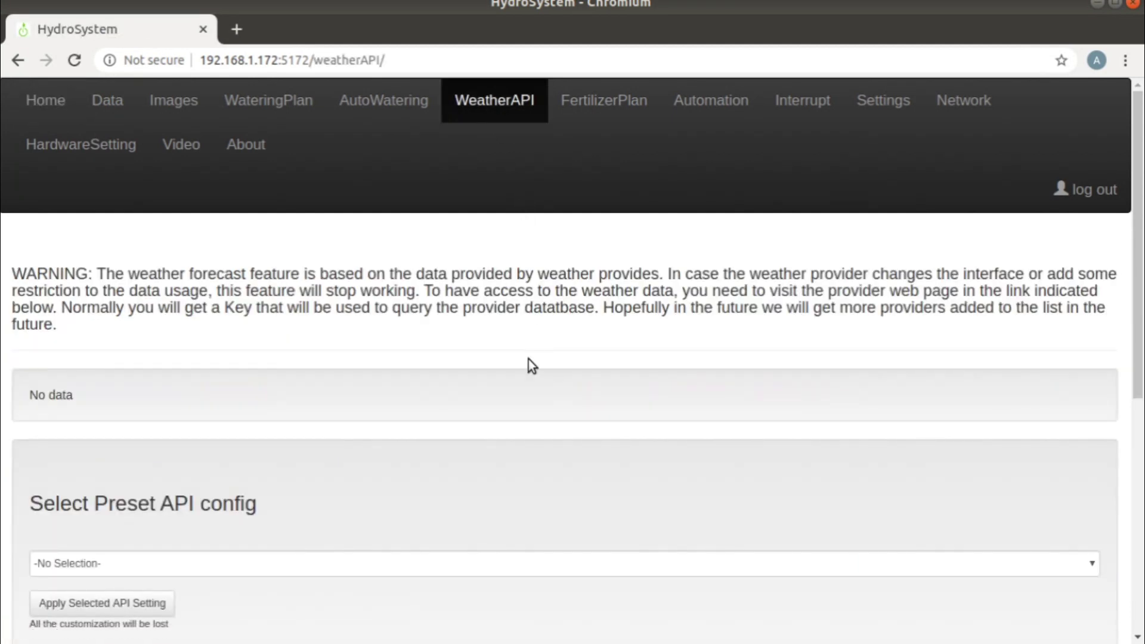
scroll(528, 358, down, 3)
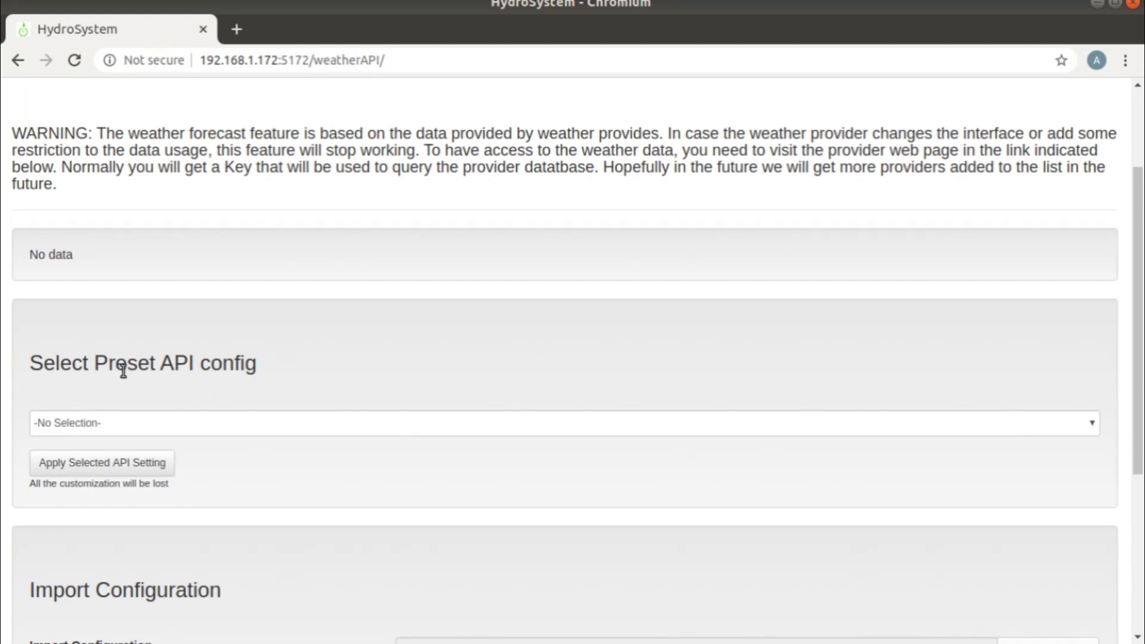
Pick weatherAPI.txt in the Select Preset API config dropdown
click(263, 428)
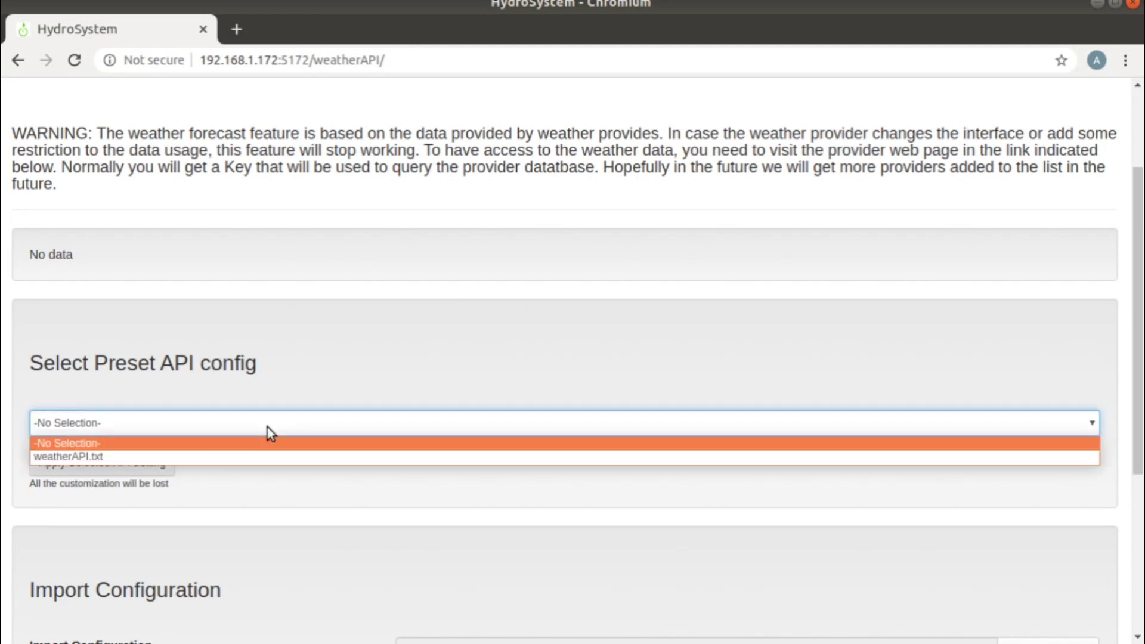
click(251, 458)
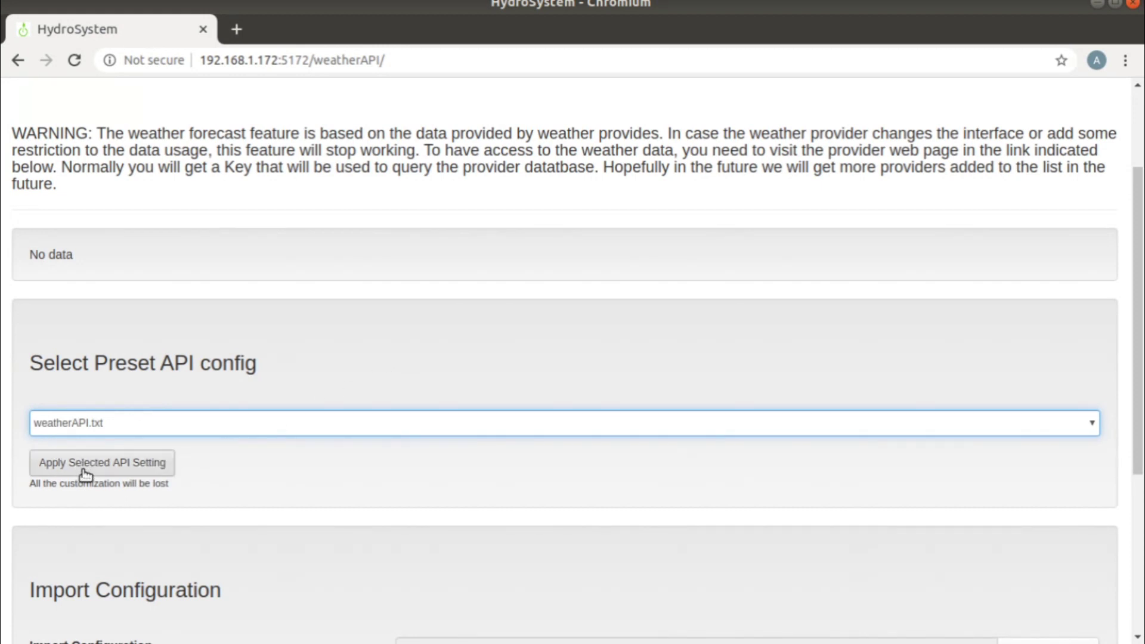
Apply the weatherAPI.txt preset and look over its data parameters
click(124, 467)
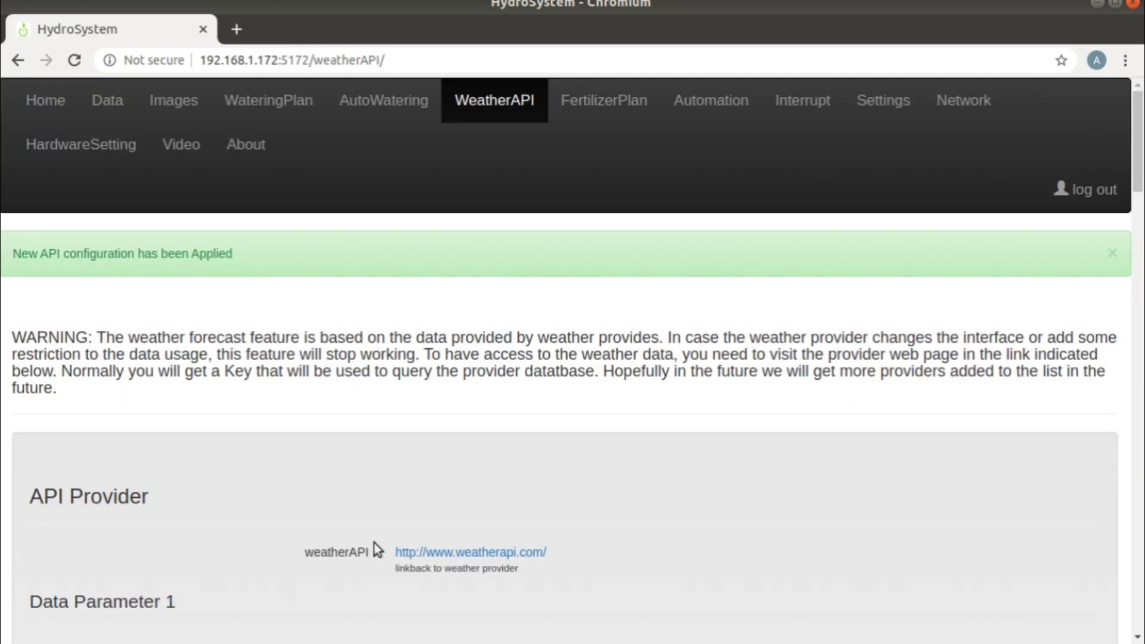
scroll(374, 542, down, 15)
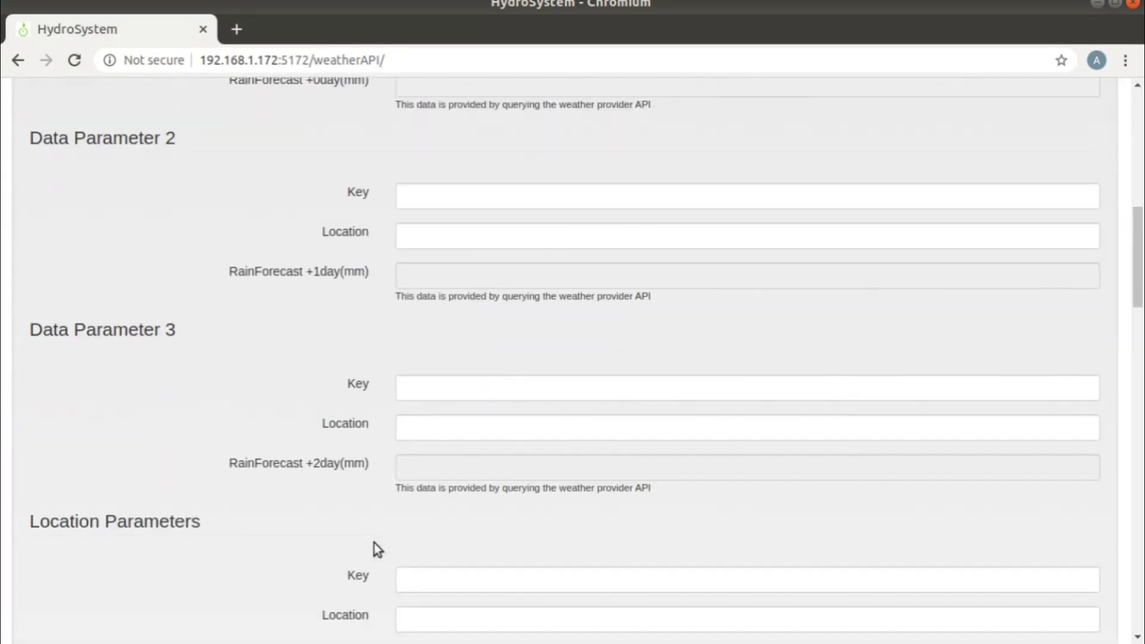
scroll(374, 542, down, 9)
scroll(374, 542, up, 14)
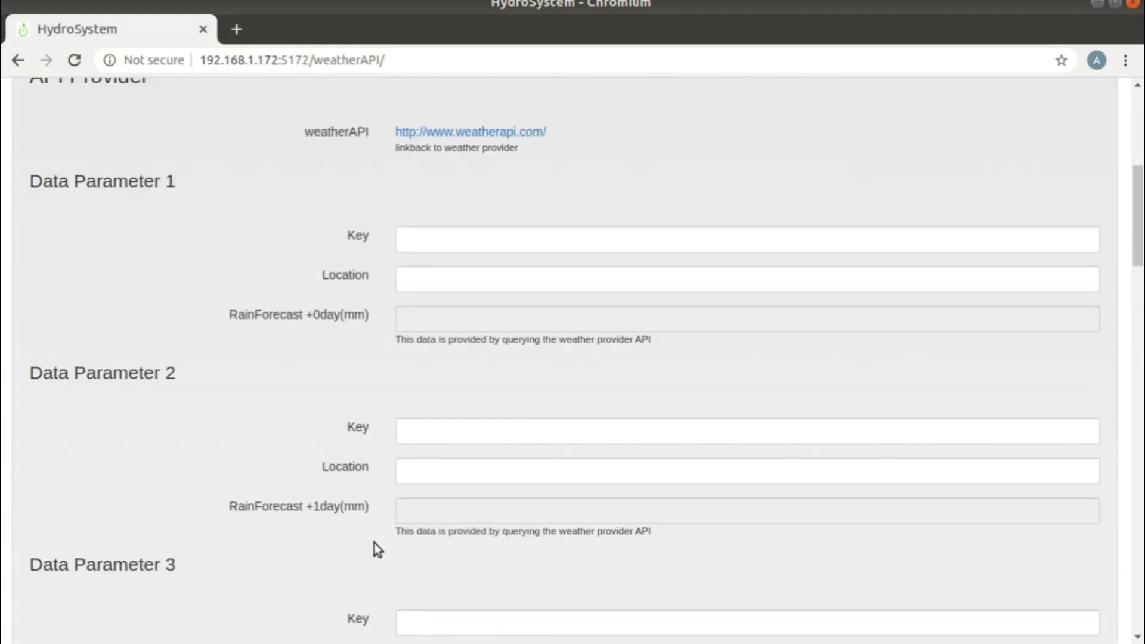
scroll(374, 542, up, 5)
Open the weatherapi.com provider link in a new browser tab
scroll(374, 543, down, 4)
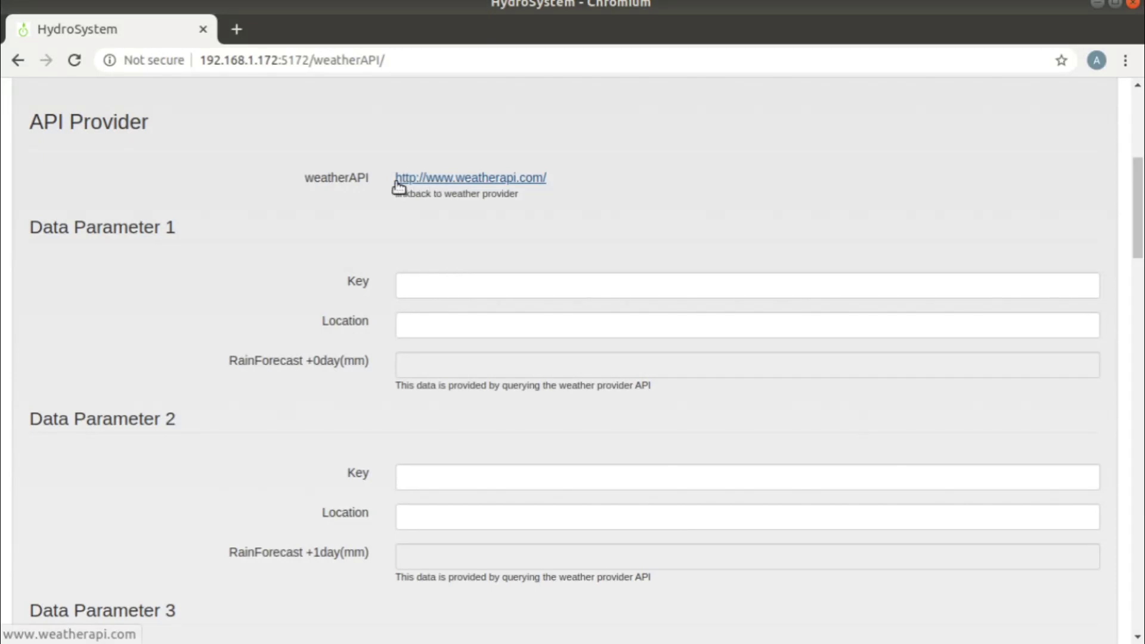
right_click(476, 182)
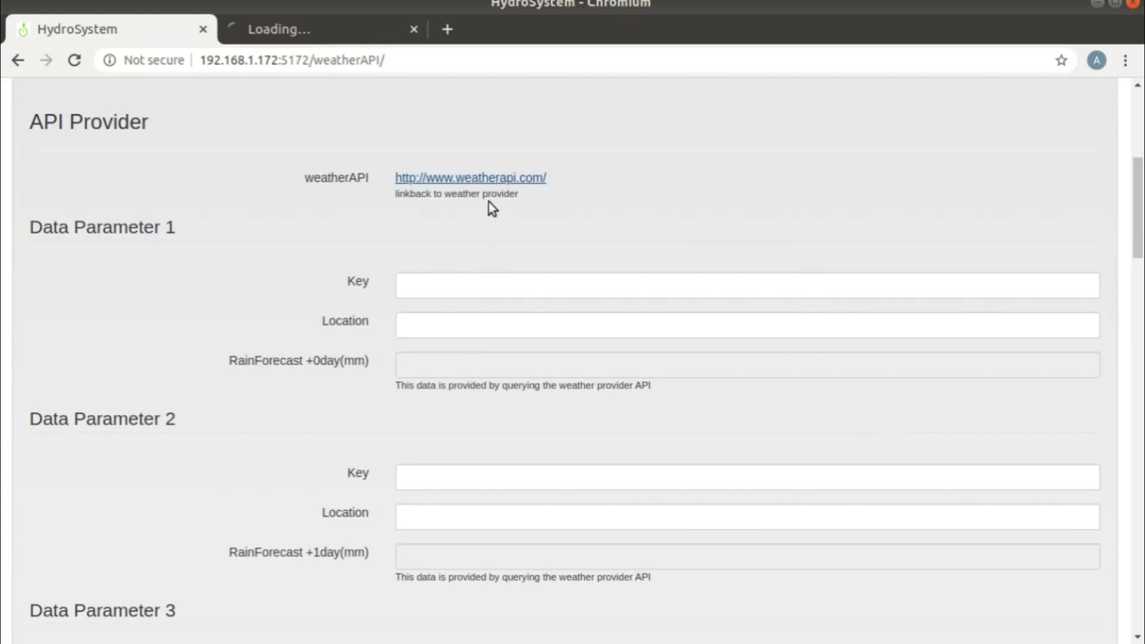
click(303, 29)
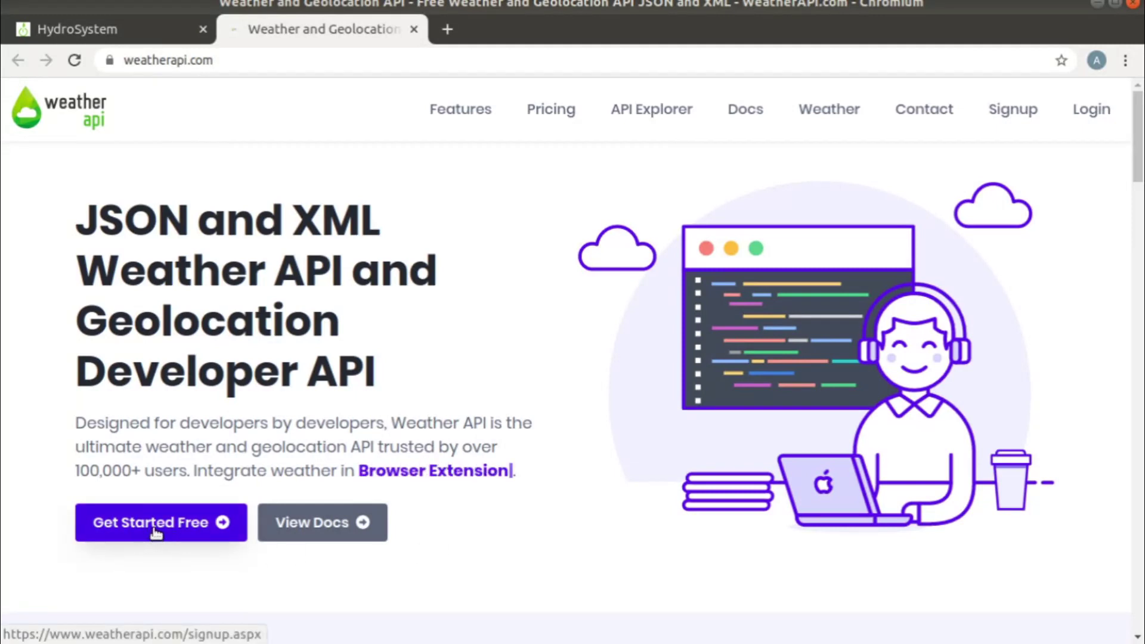
Browse WeatherAPI.com's pricing plans and start the sign-up for the FREE plan
click(544, 112)
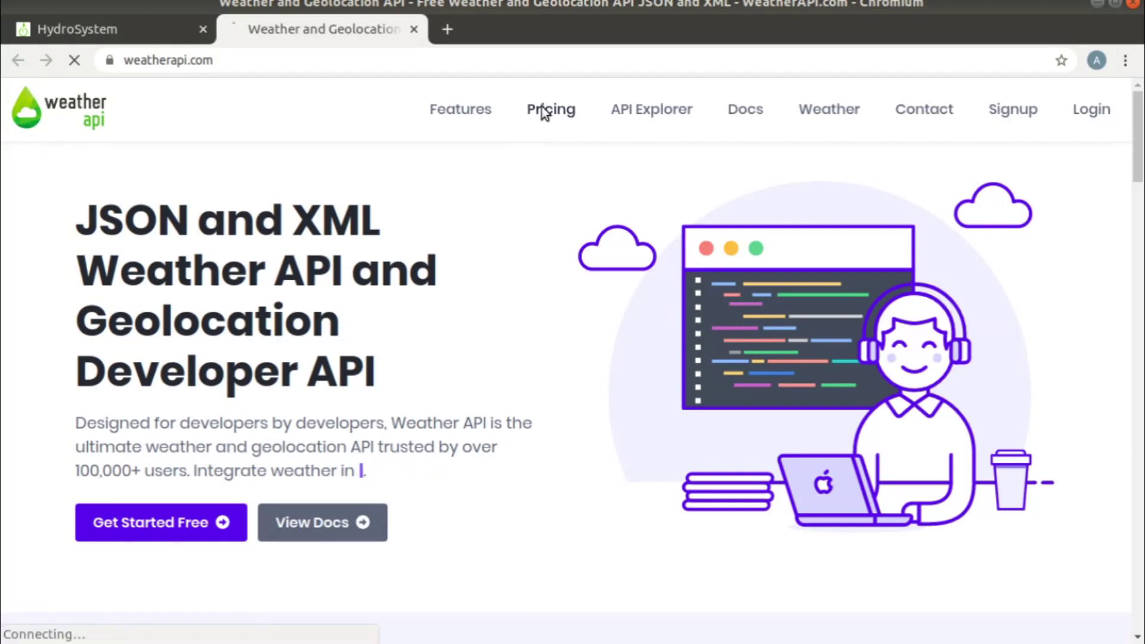
scroll(609, 395, down, 3)
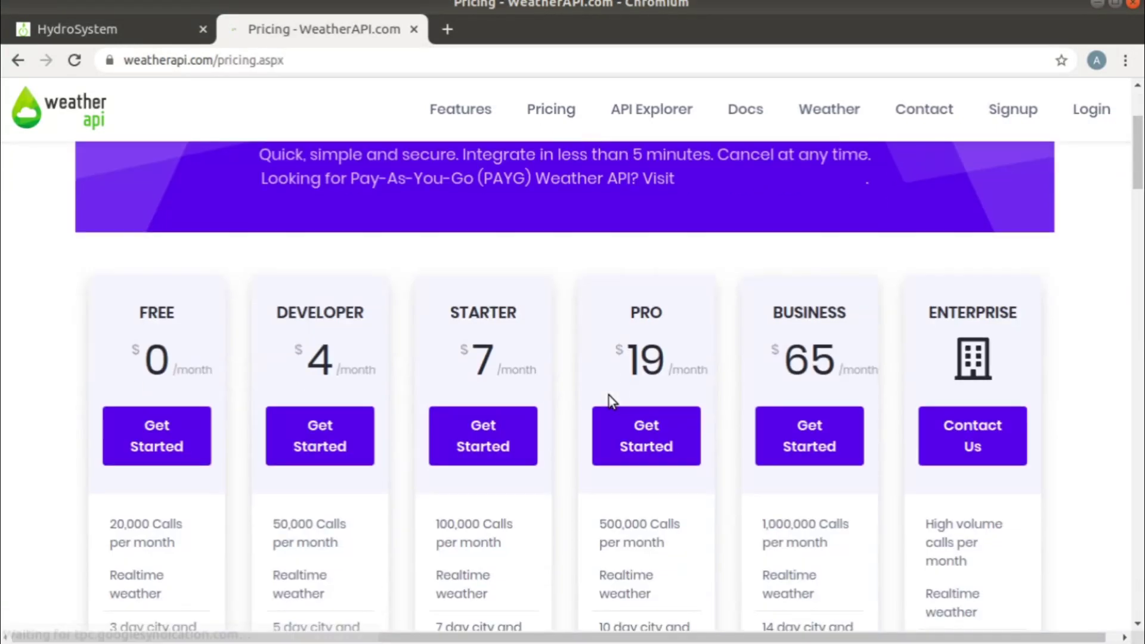
scroll(175, 431, down, 3)
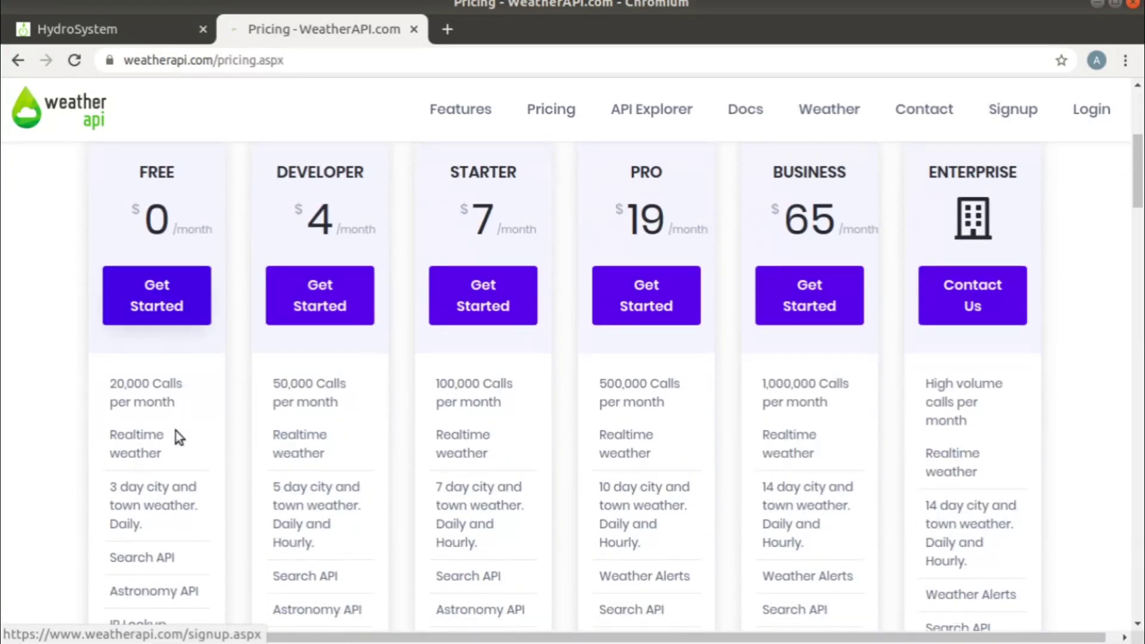
scroll(176, 331, down, 1)
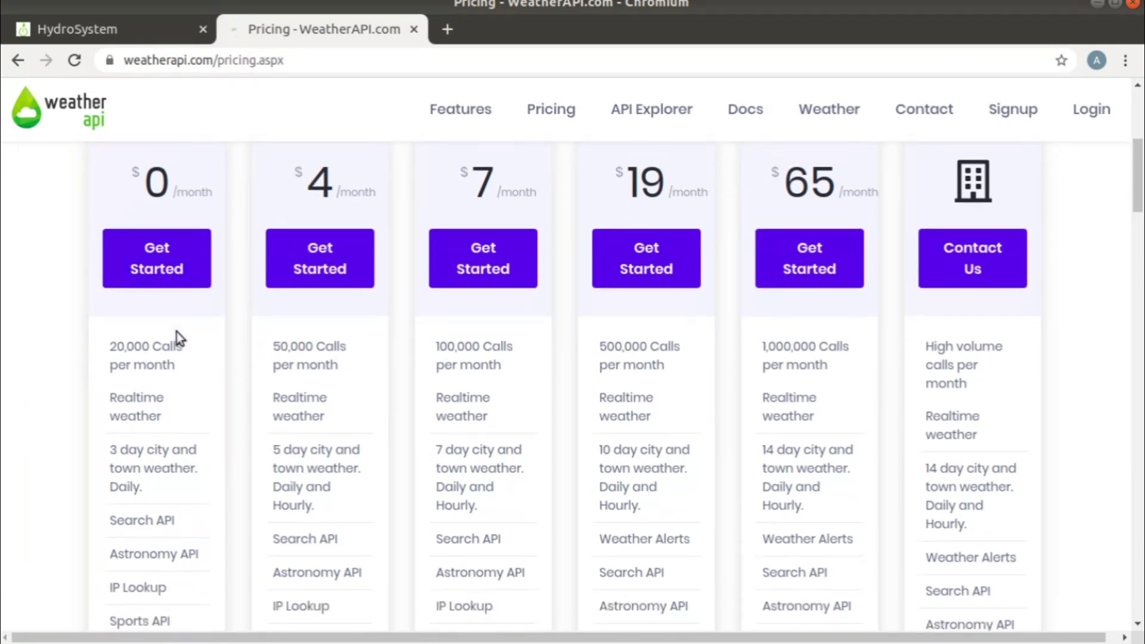
scroll(179, 338, down, 1)
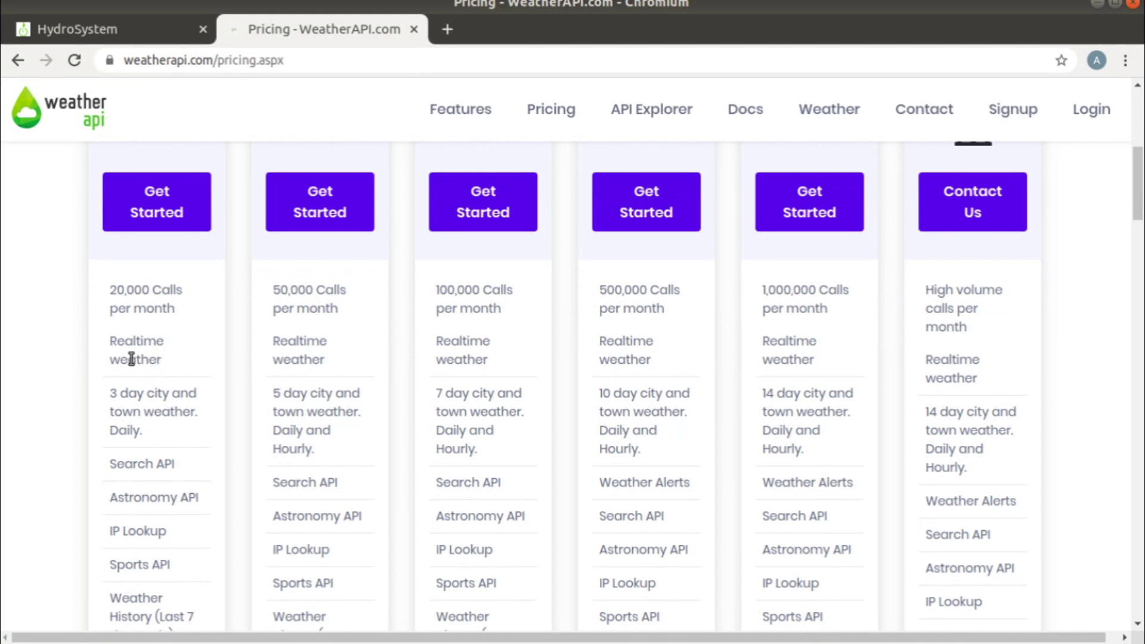
scroll(161, 358, down, 2)
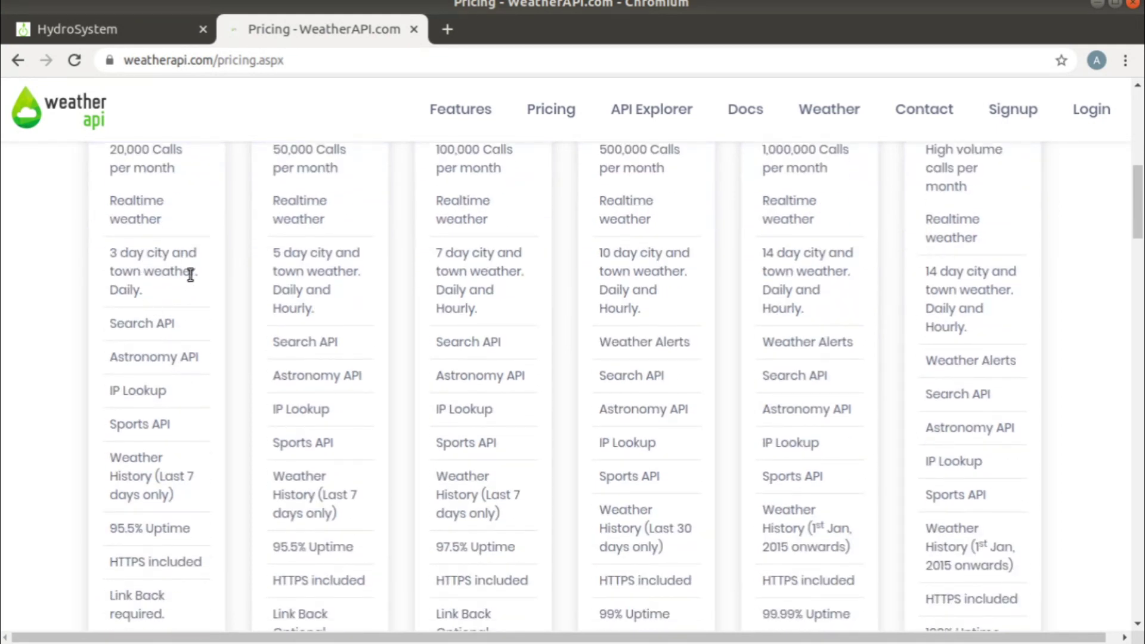
scroll(161, 355, down, 2)
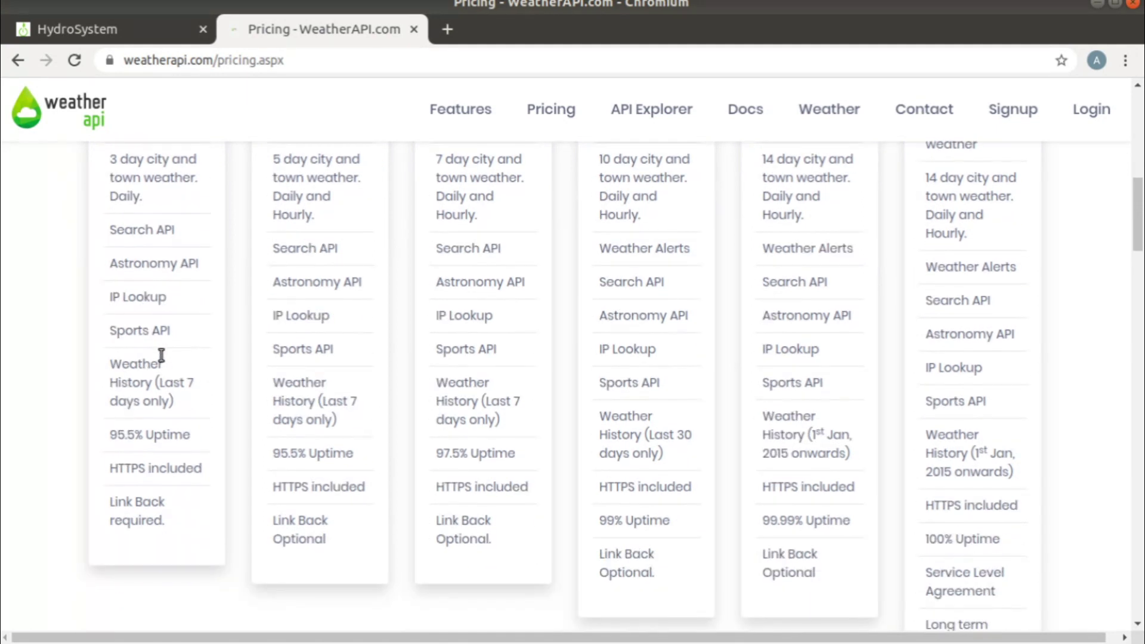
scroll(167, 372, up, 2)
scroll(167, 371, up, 10)
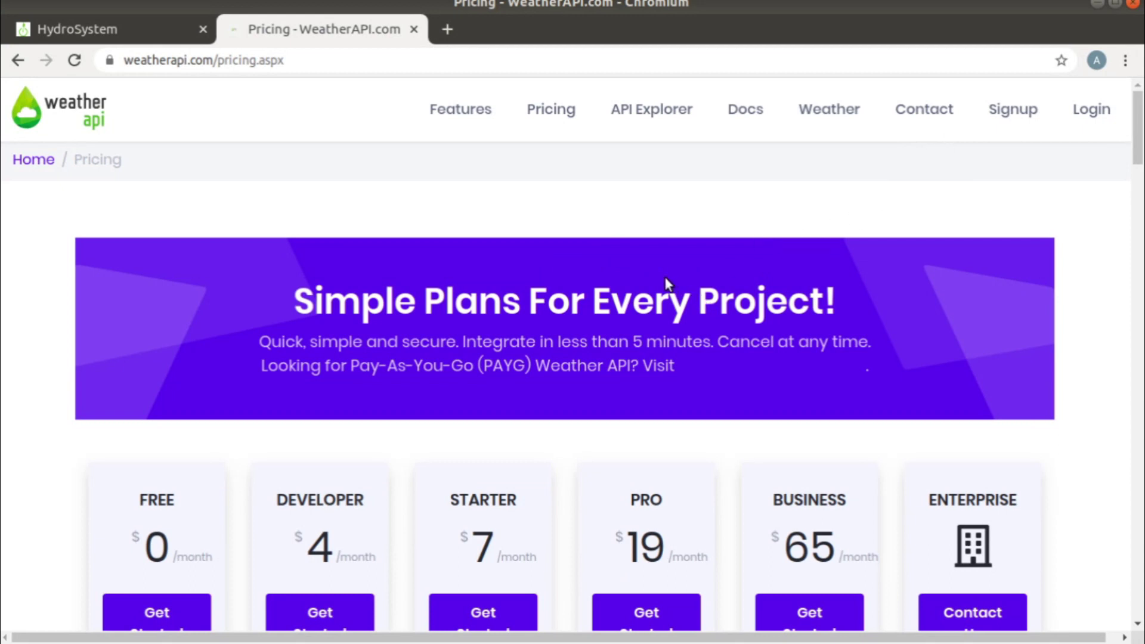
scroll(532, 330, down, 3)
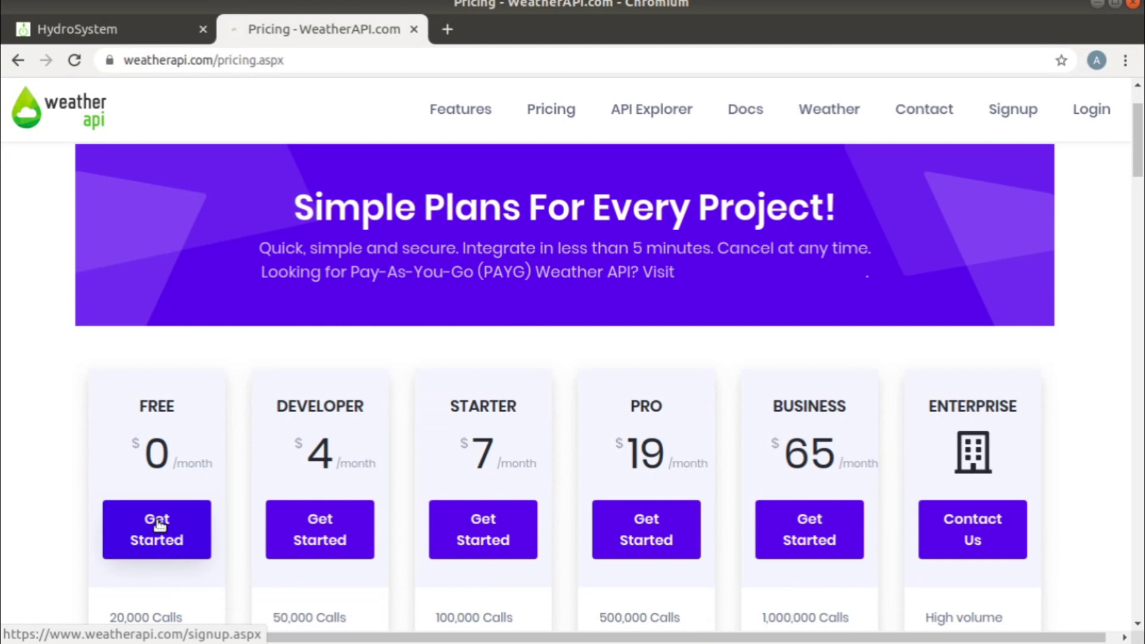
click(157, 524)
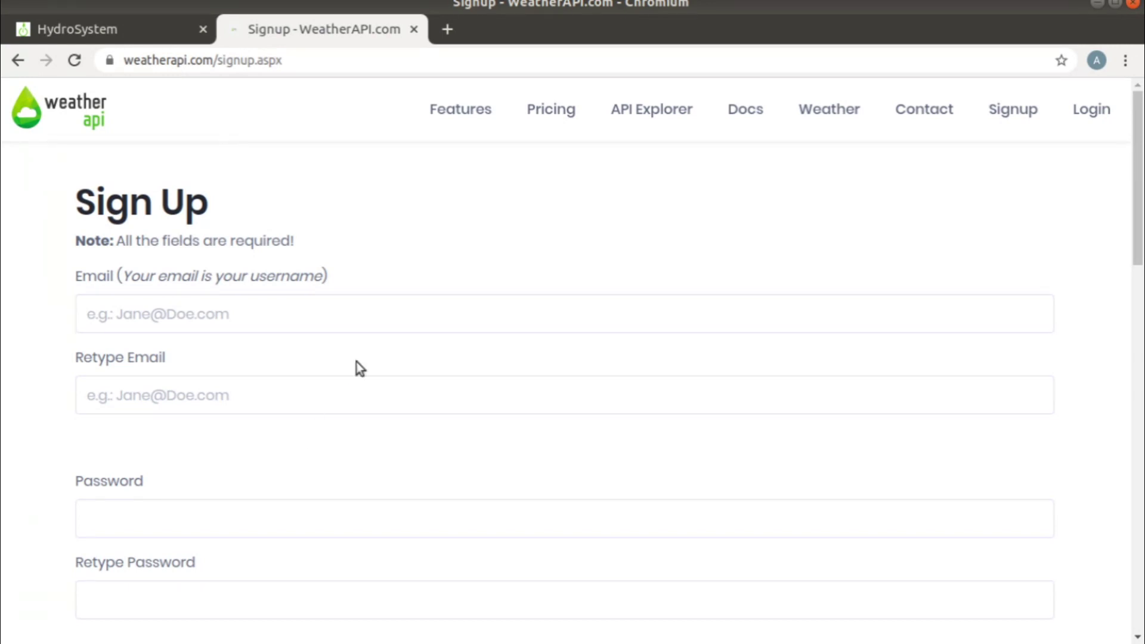
Back in Hydrosys4, enter 'Formia Lazio Italy' as the Data Parameter 1 location
click(413, 29)
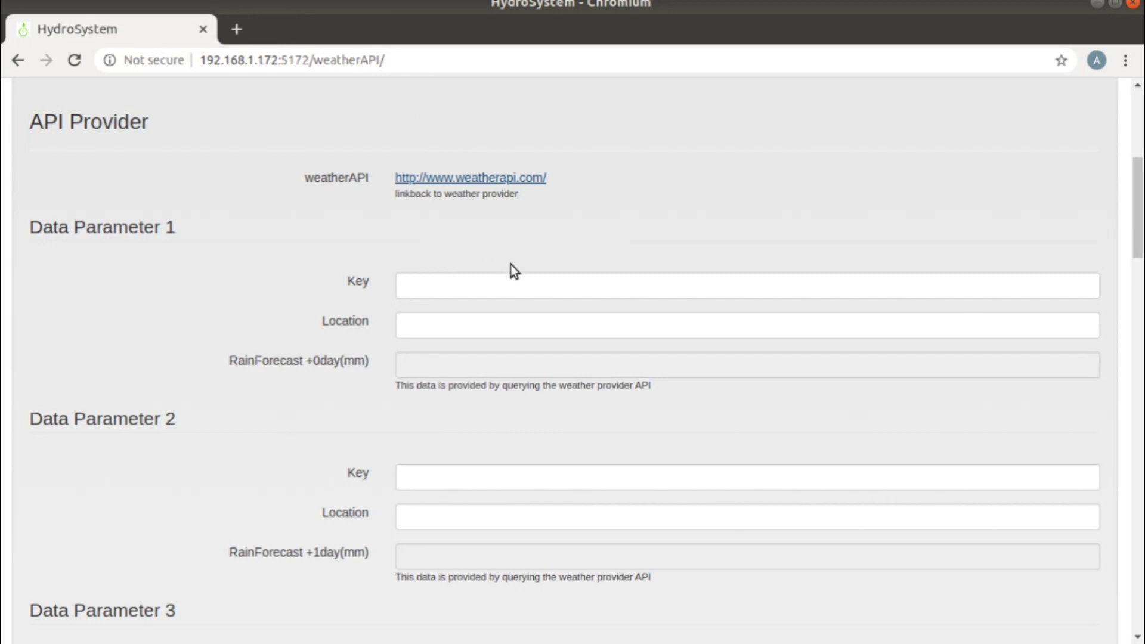
click(513, 325)
scroll(477, 268, down, 1)
click(450, 244)
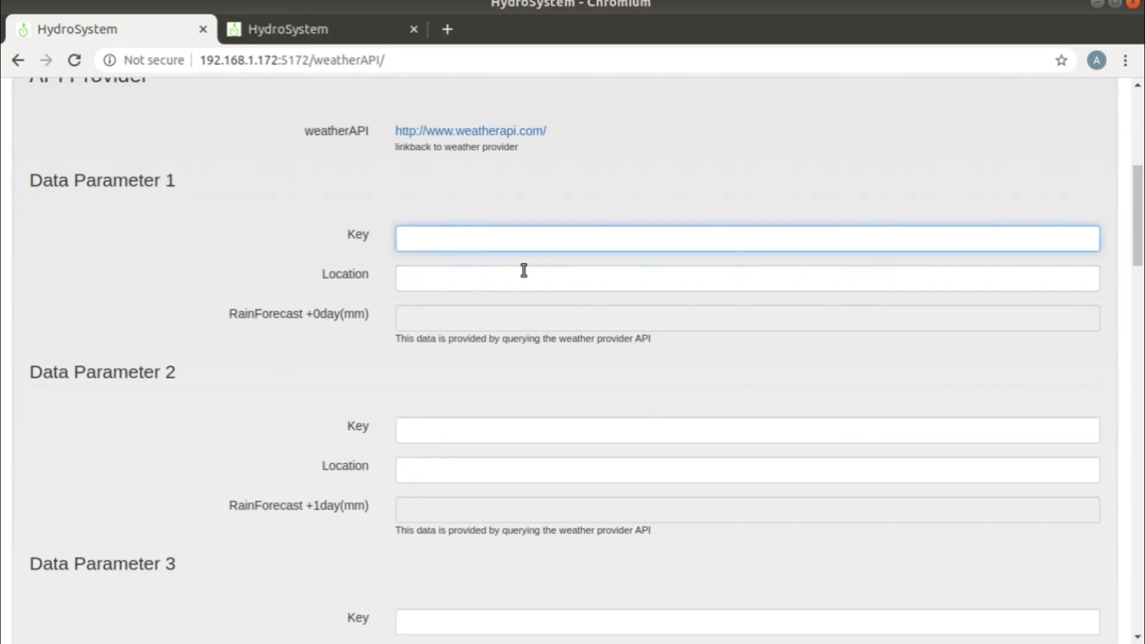
click(463, 276)
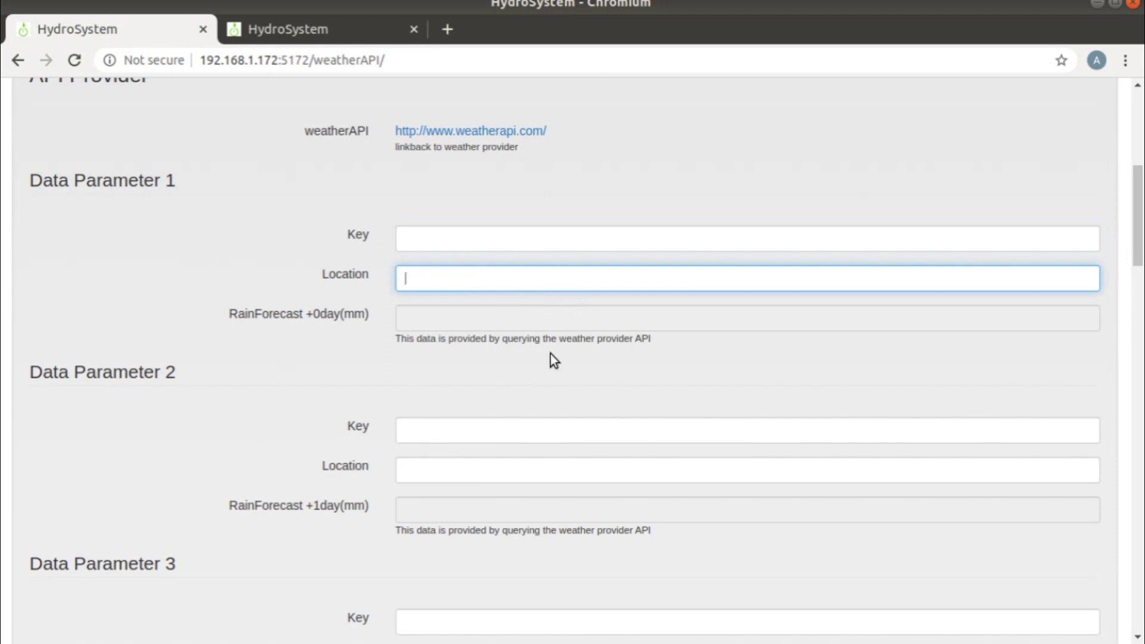
scroll(550, 353, down, 10)
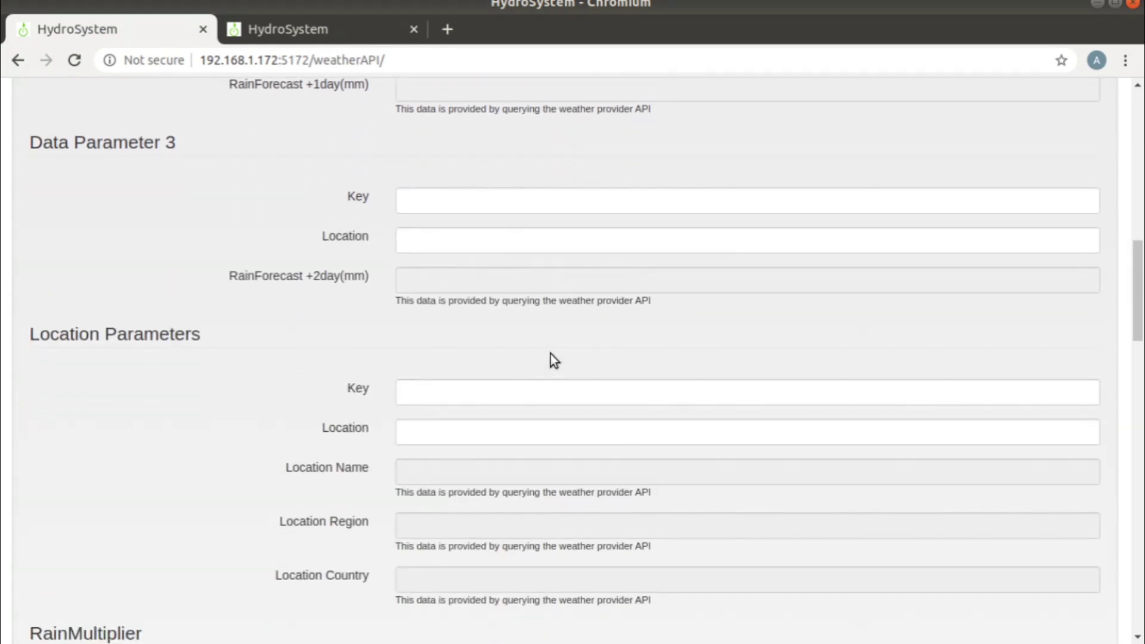
scroll(550, 353, up, 6)
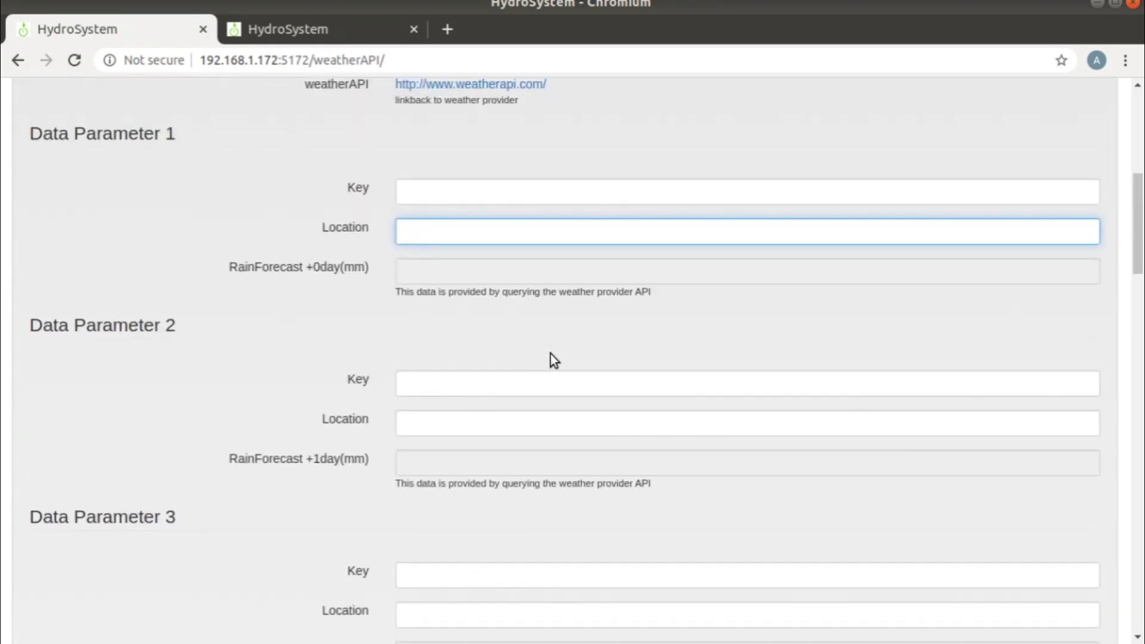
click(435, 200)
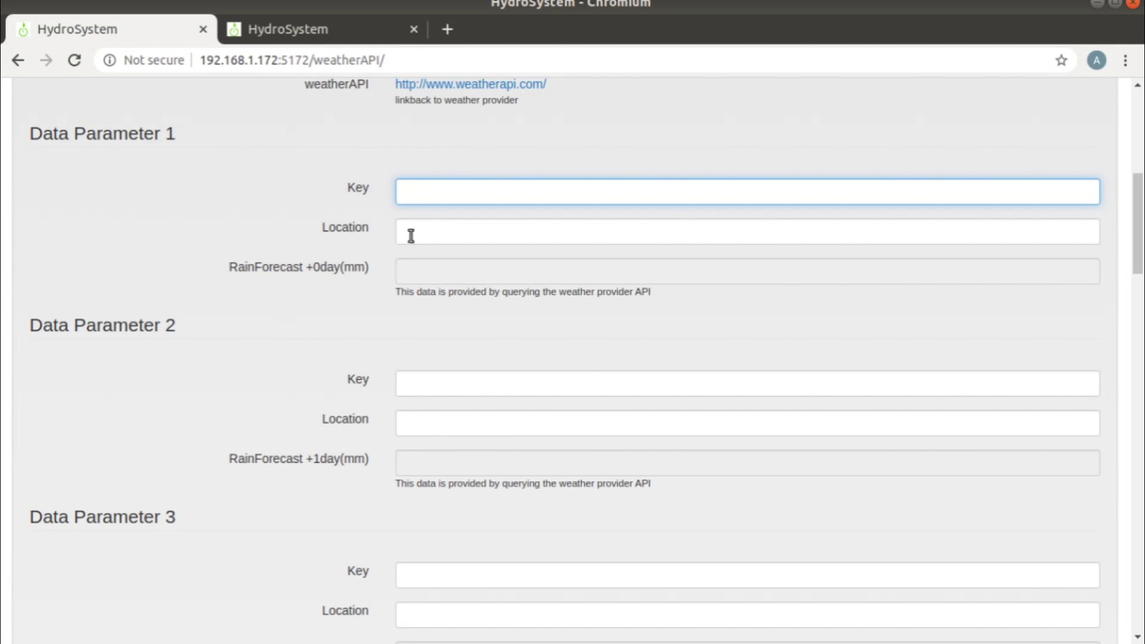
click(444, 244)
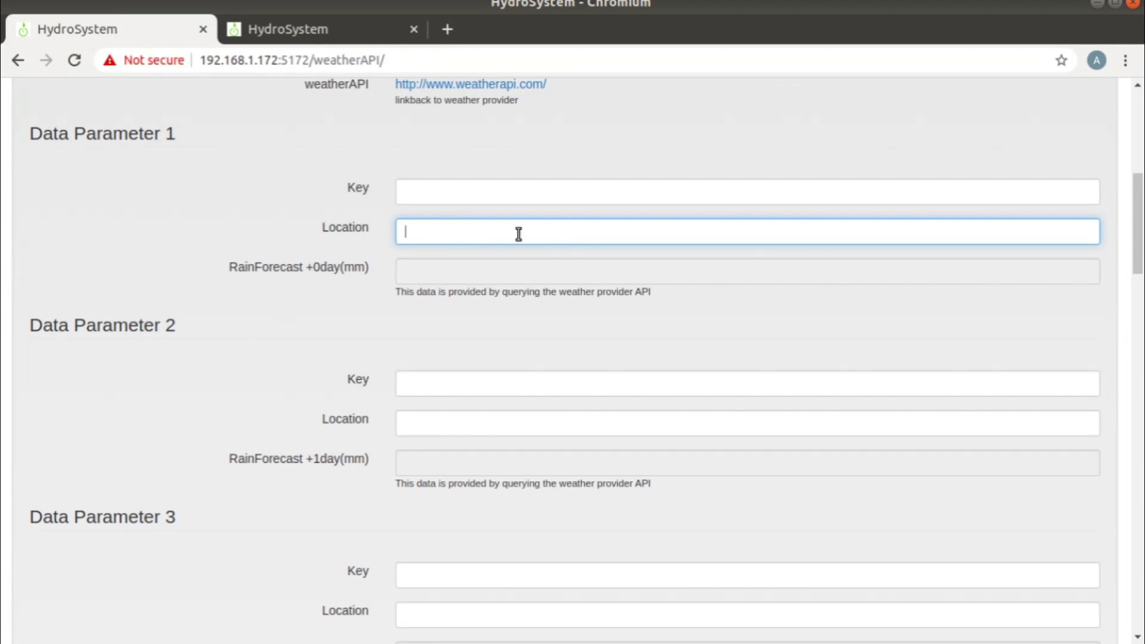
text(Formia Lazio Italy)
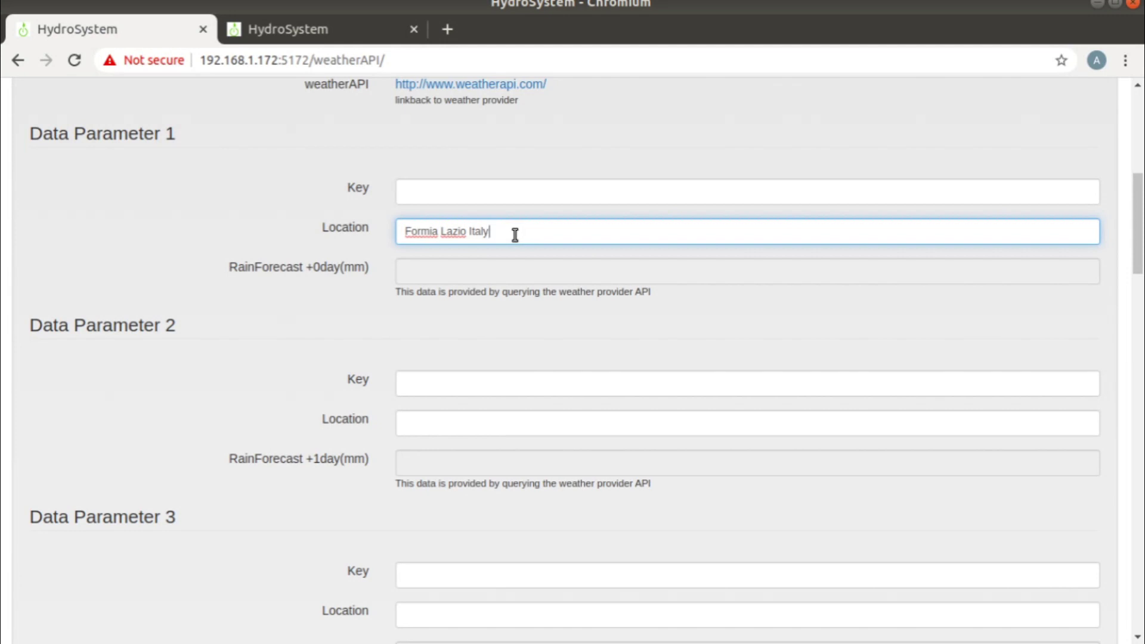
Copy the location into the Data Parameter 2, Data Parameter 3 and Location Parameters fields
double_click(412, 232)
key(ctrl+a)
key(ctrl+c)
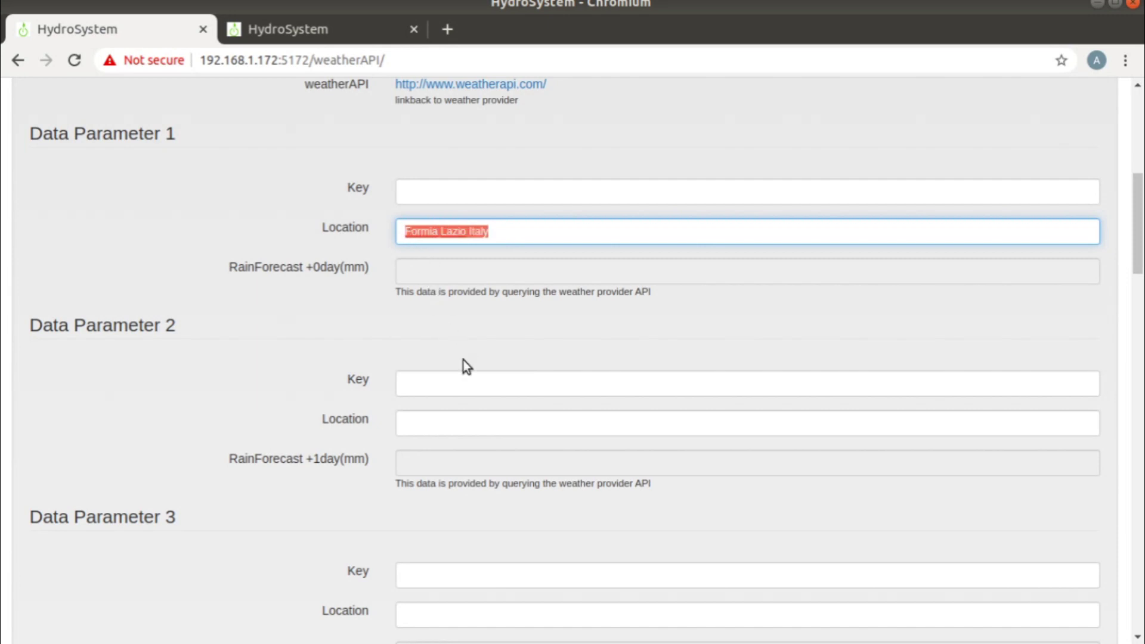
click(456, 432)
key(ctrl+v)
scroll(460, 442, down, 3)
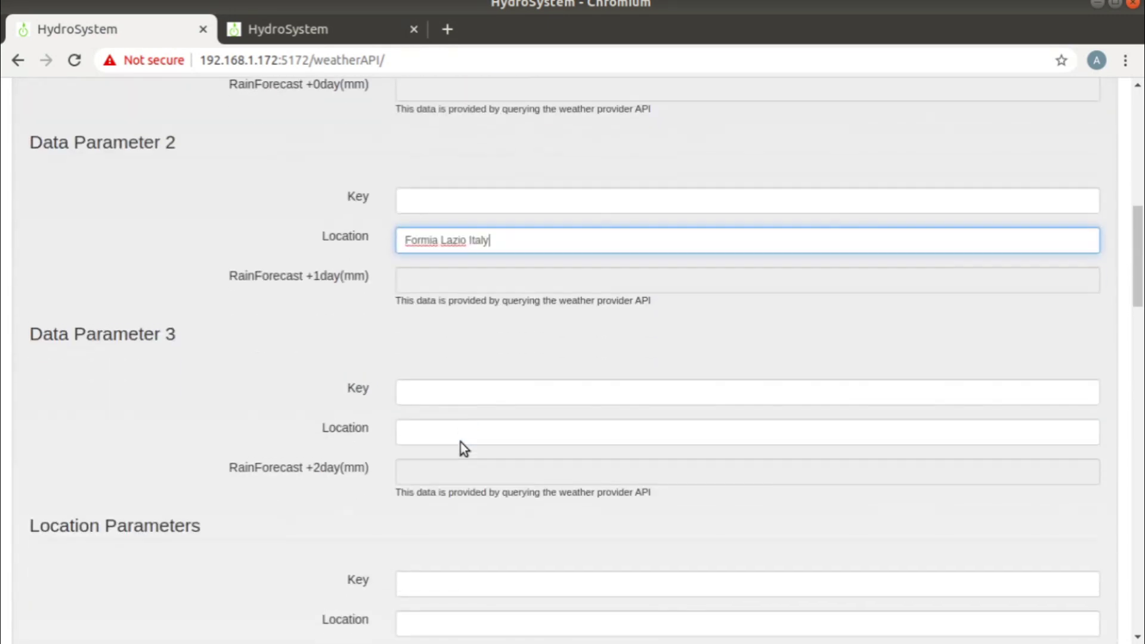
click(462, 435)
key(ctrl+v)
scroll(462, 560, down, 3)
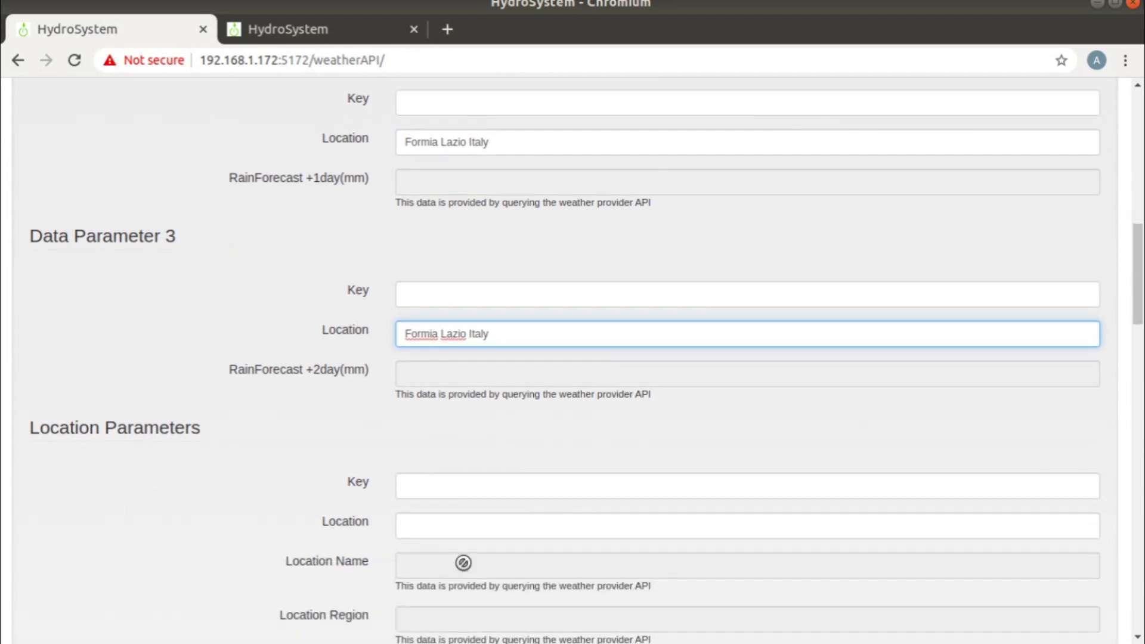
click(457, 527)
key(ctrl+v)
scroll(542, 511, down, 3)
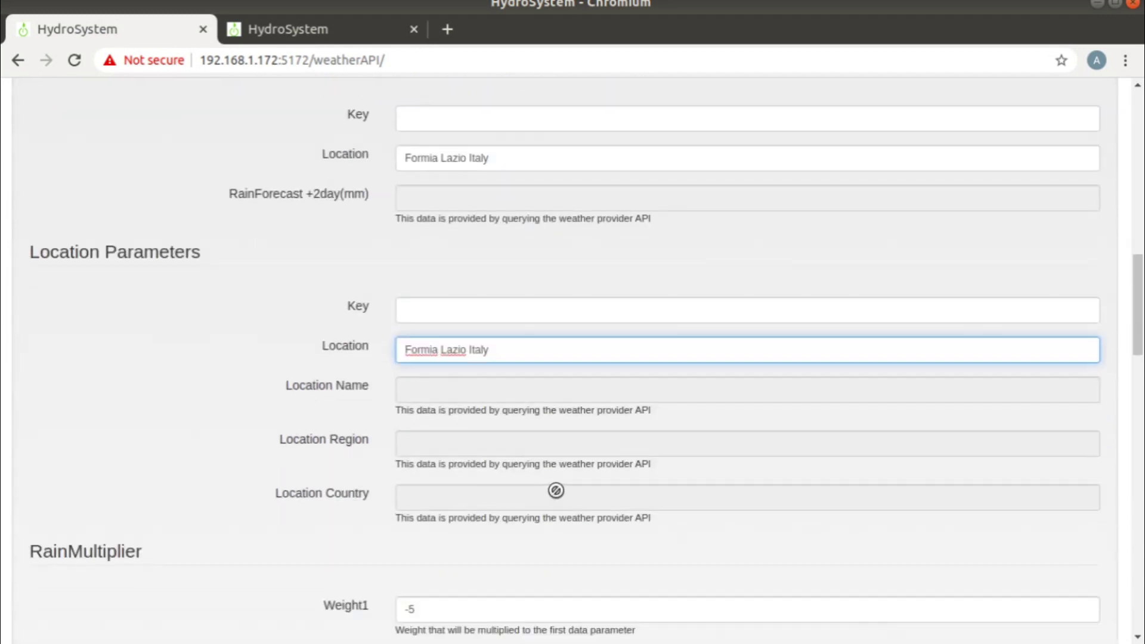
scroll(556, 490, down, 4)
scroll(558, 489, down, 1)
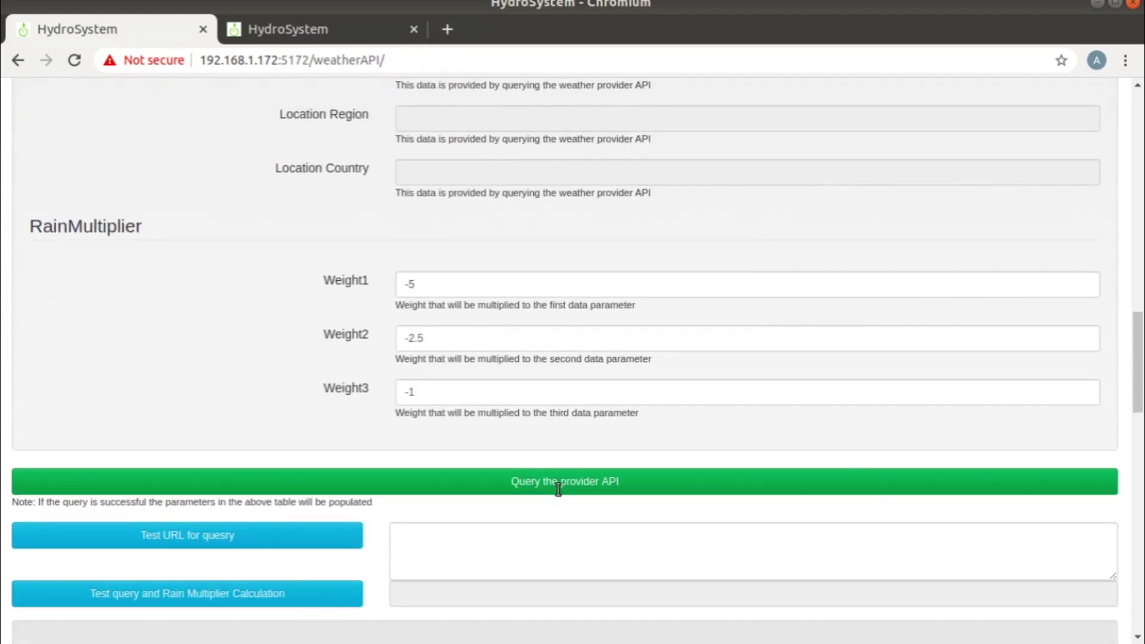
Query the provider API, filling the rain forecasts with 0.0, 0.0 and 0.9 mm
scroll(558, 489, down, 1)
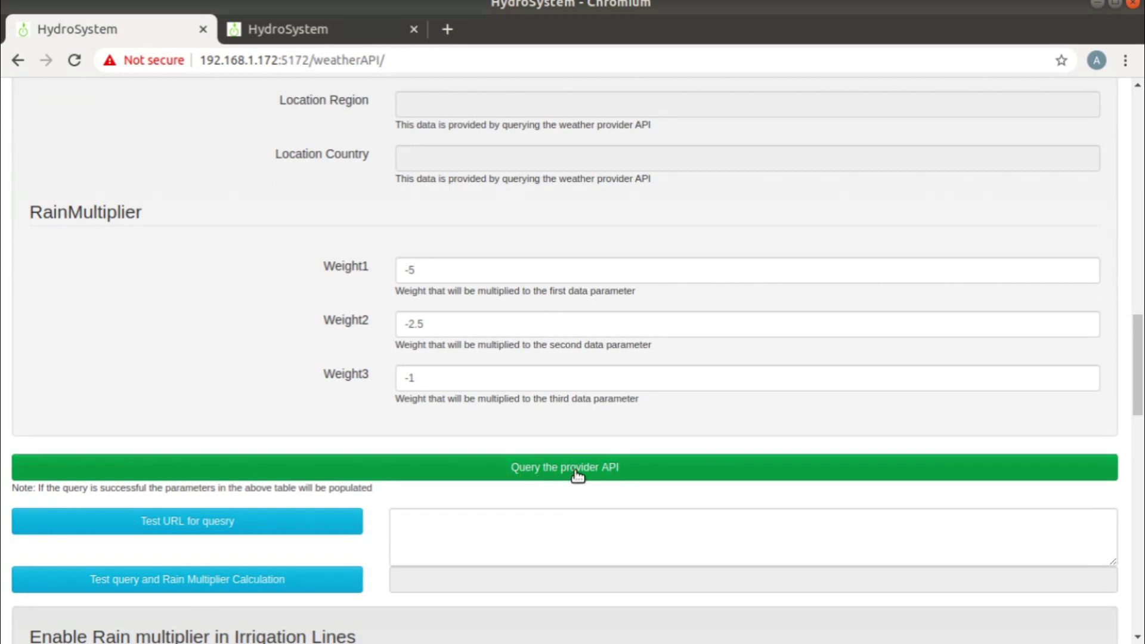
scroll(620, 406, down, 2)
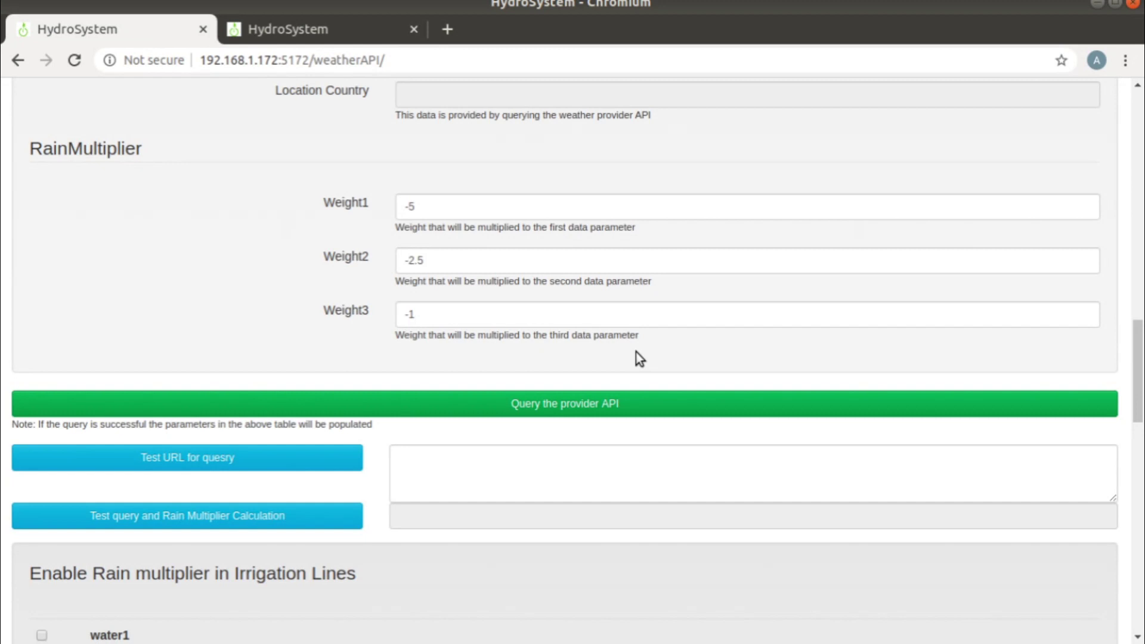
scroll(636, 352, down, 20)
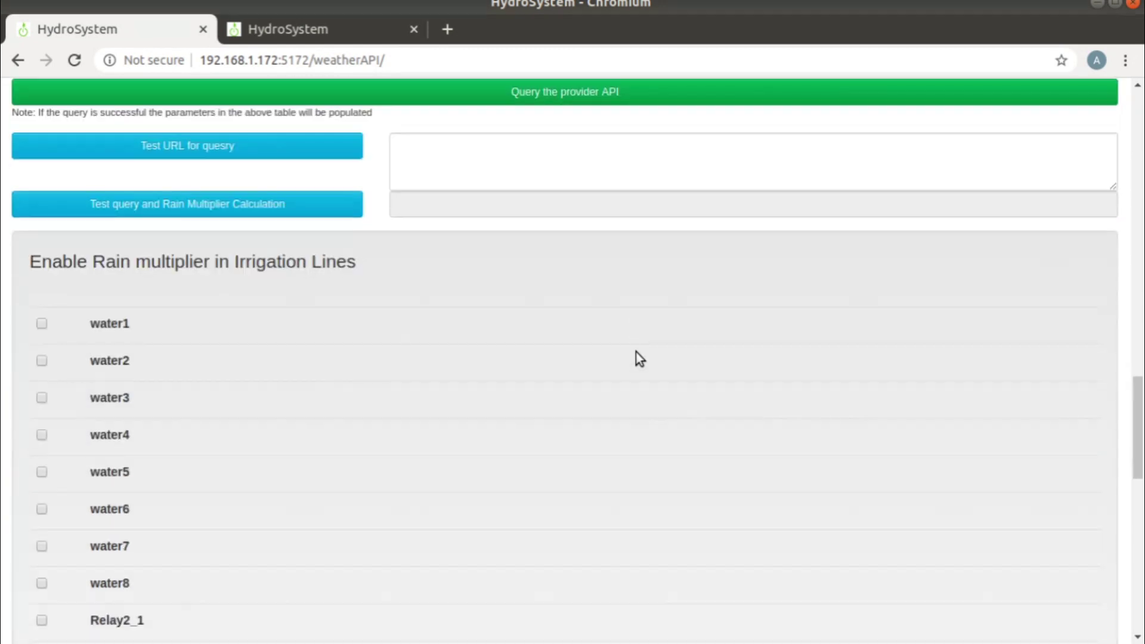
scroll(583, 385, up, 13)
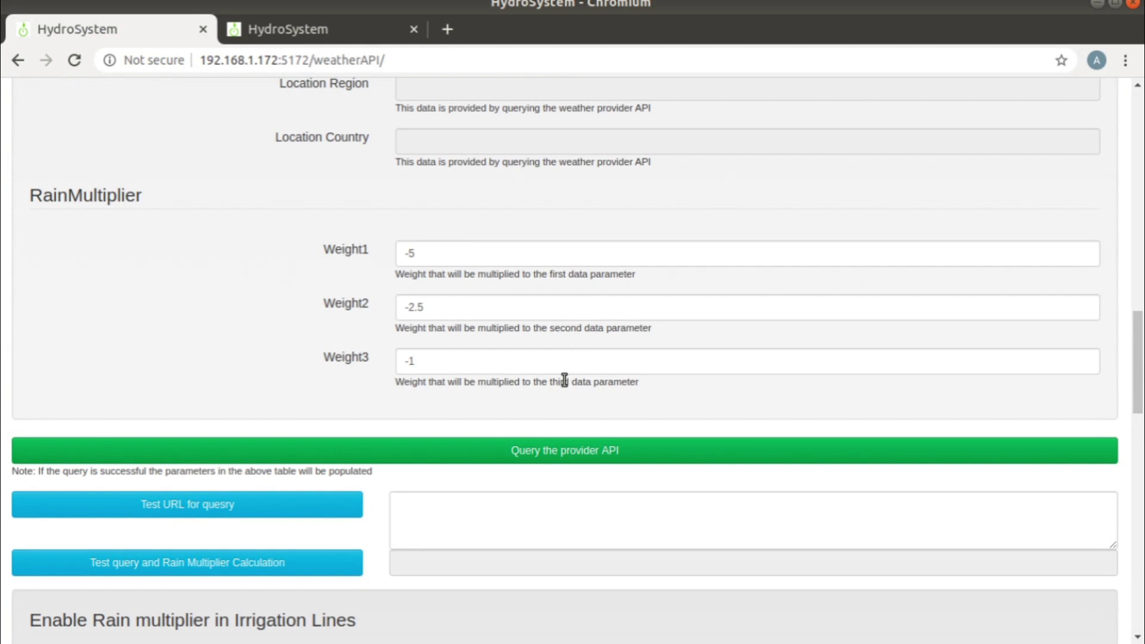
click(544, 457)
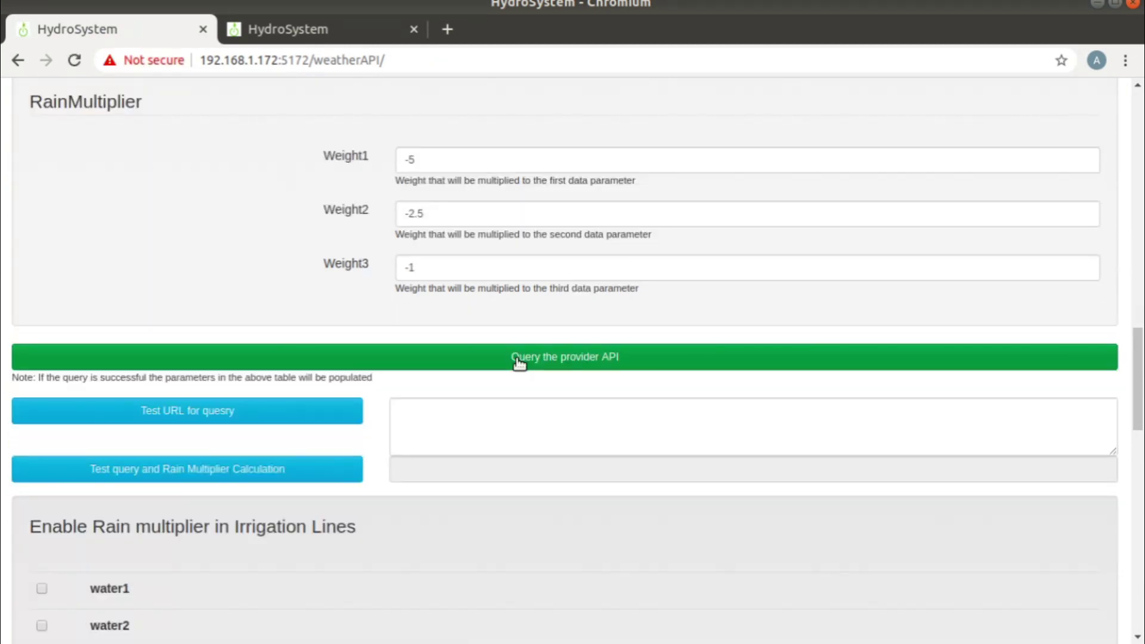
scroll(518, 362, up, 12)
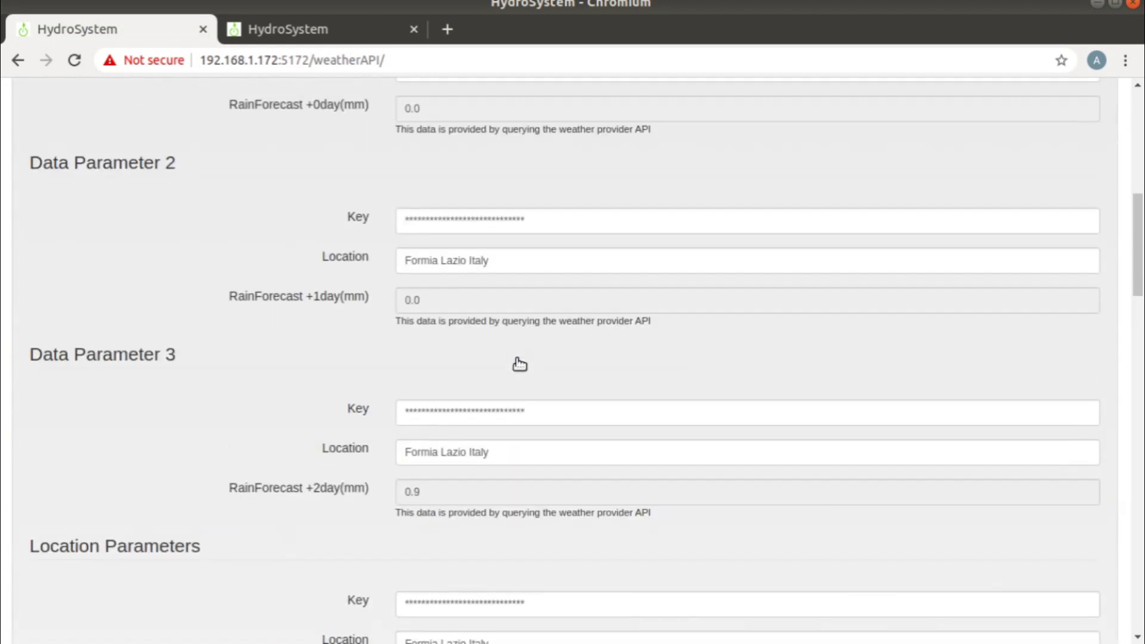
scroll(519, 364, up, 3)
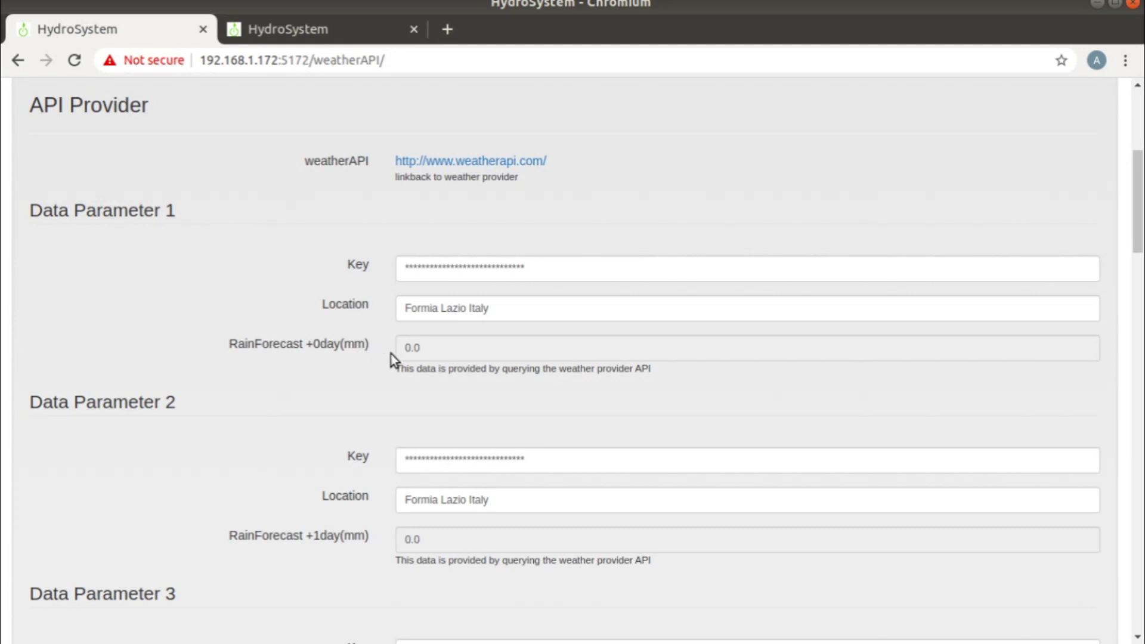
scroll(436, 354, down, 4)
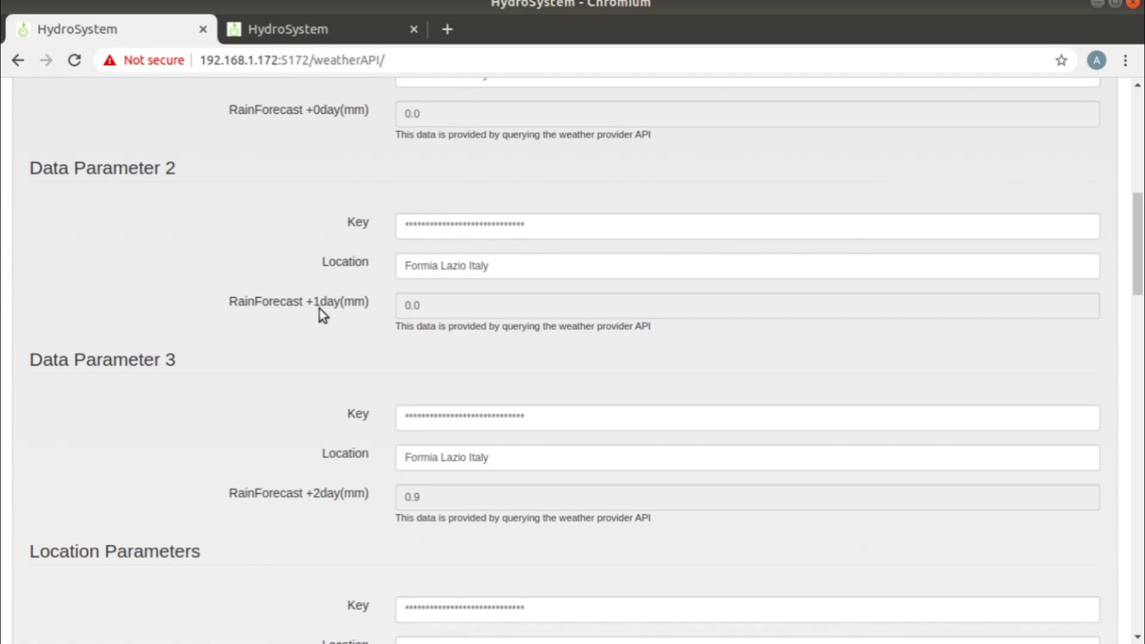
scroll(446, 339, down, 3)
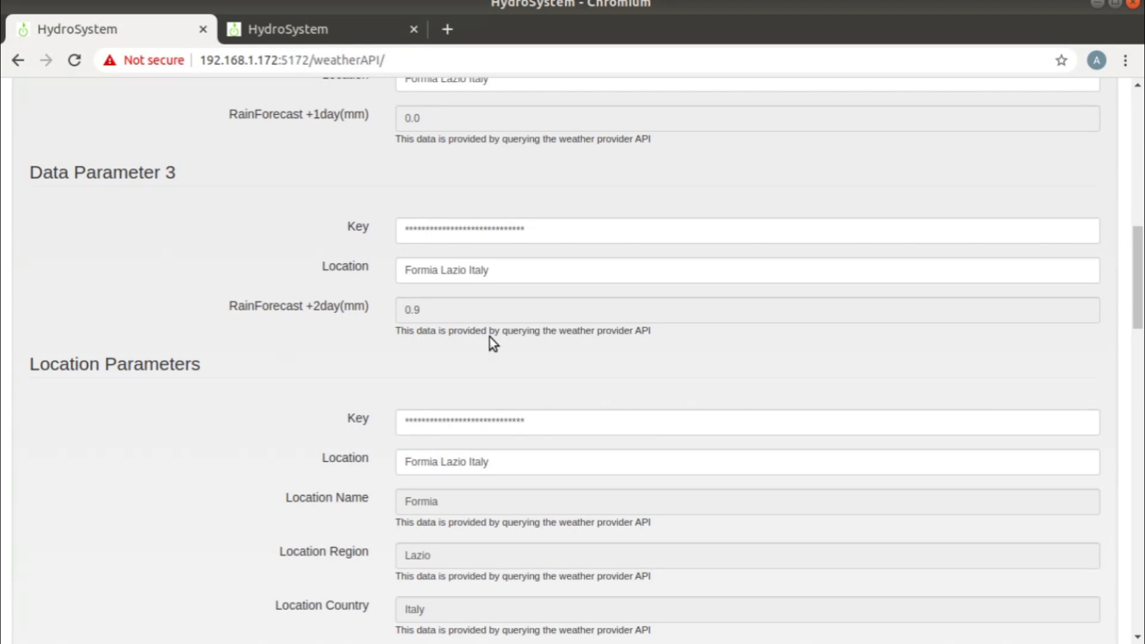
scroll(542, 330, down, 7)
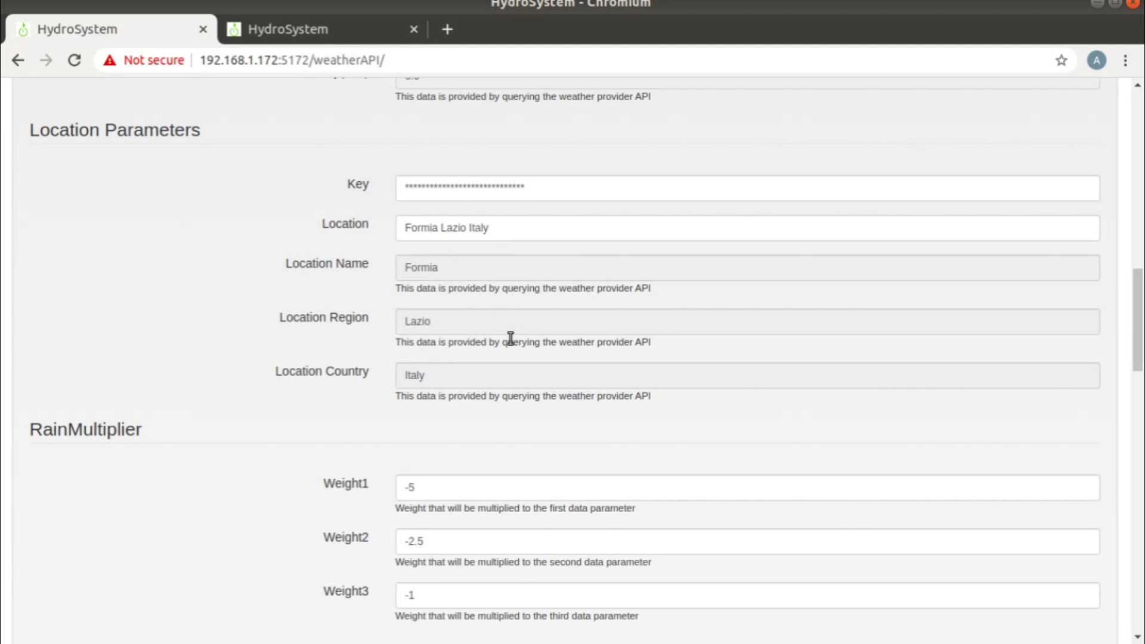
scroll(511, 338, down, 4)
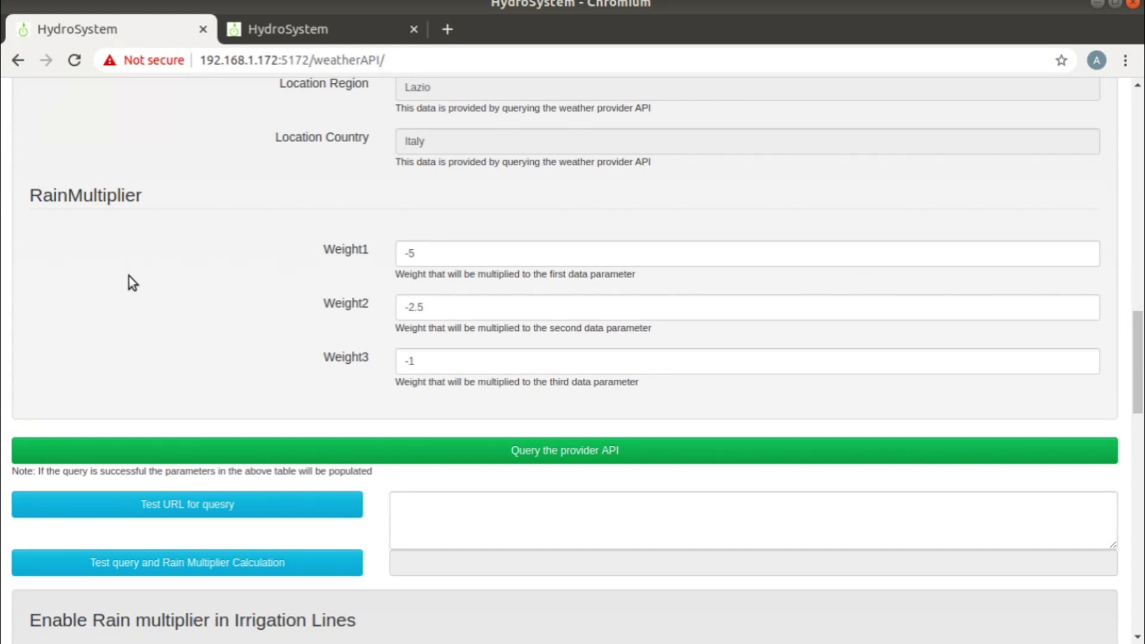
scroll(211, 322, down, 1)
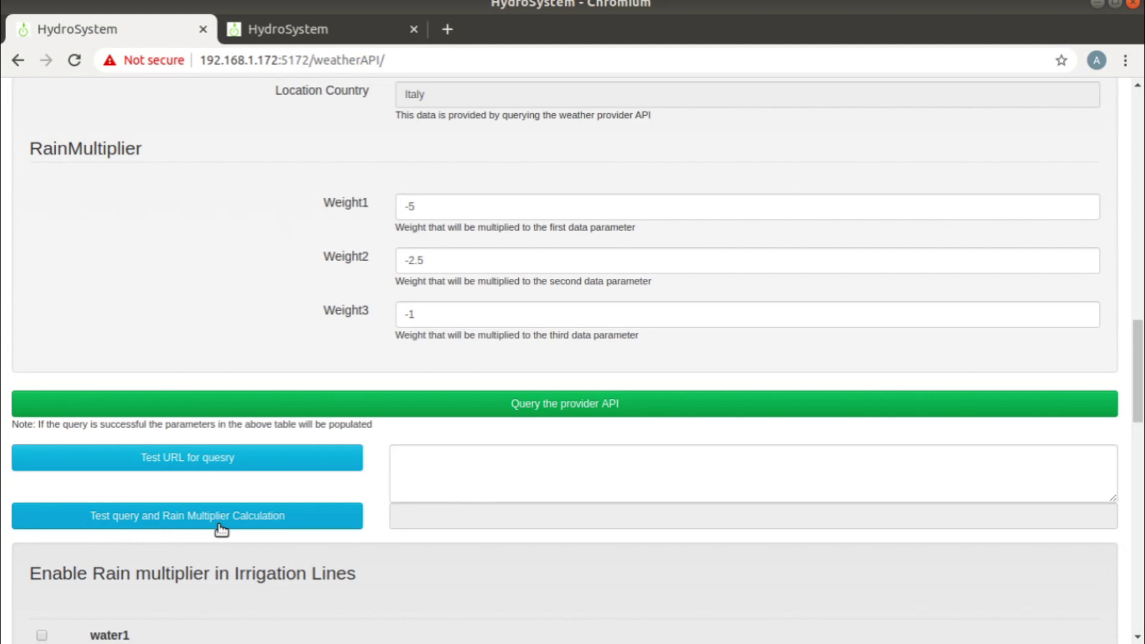
Run the test query and rain multiplier calculation, which returns 99.1
scroll(221, 530, down, 3)
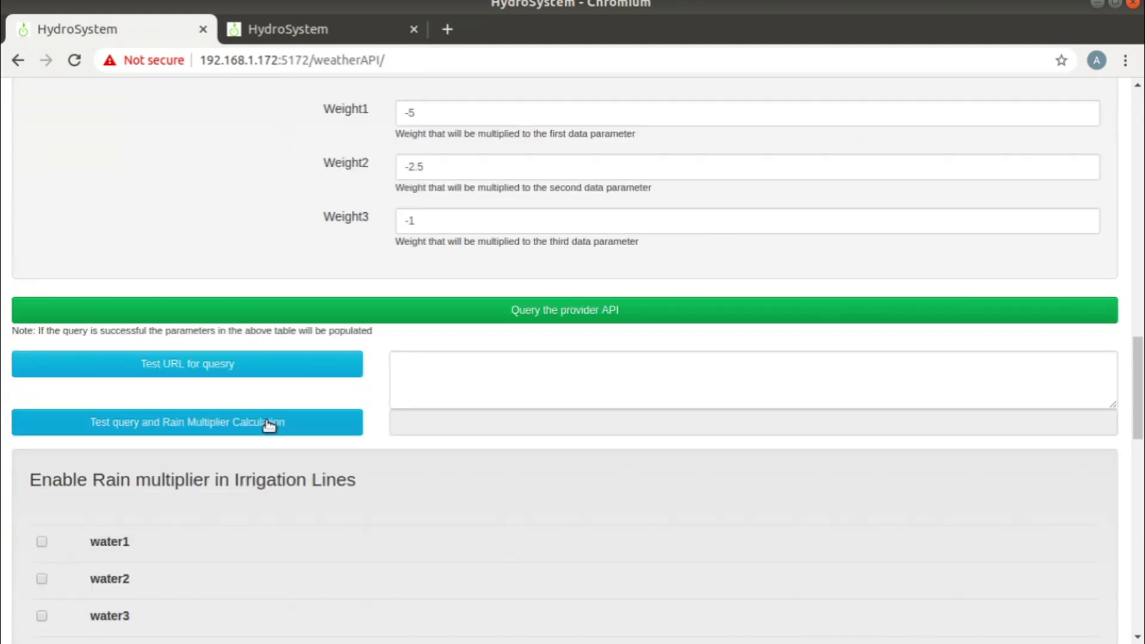
click(269, 426)
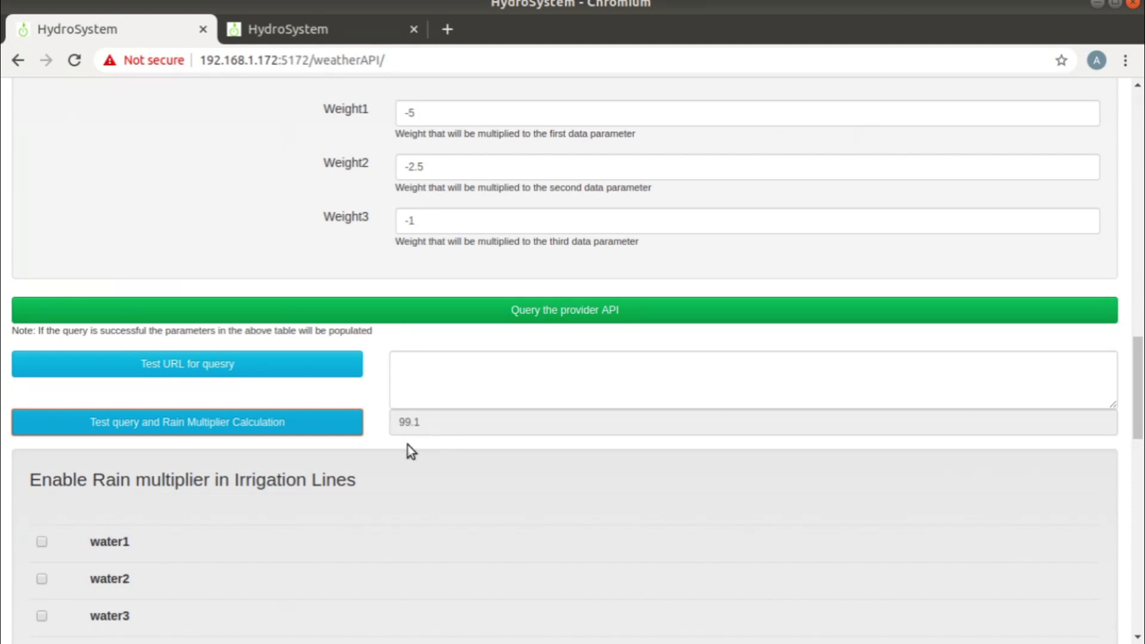
scroll(409, 448, down, 6)
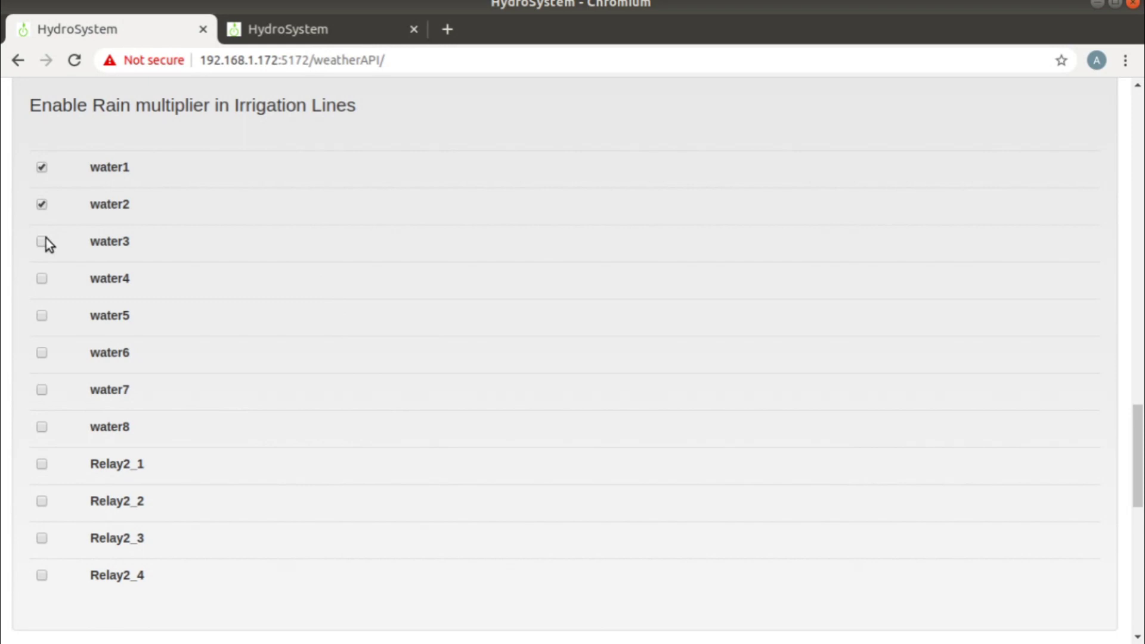
Save the weather page config, then apply the settings and generate the rain counter
scroll(396, 327, down, 6)
click(528, 300)
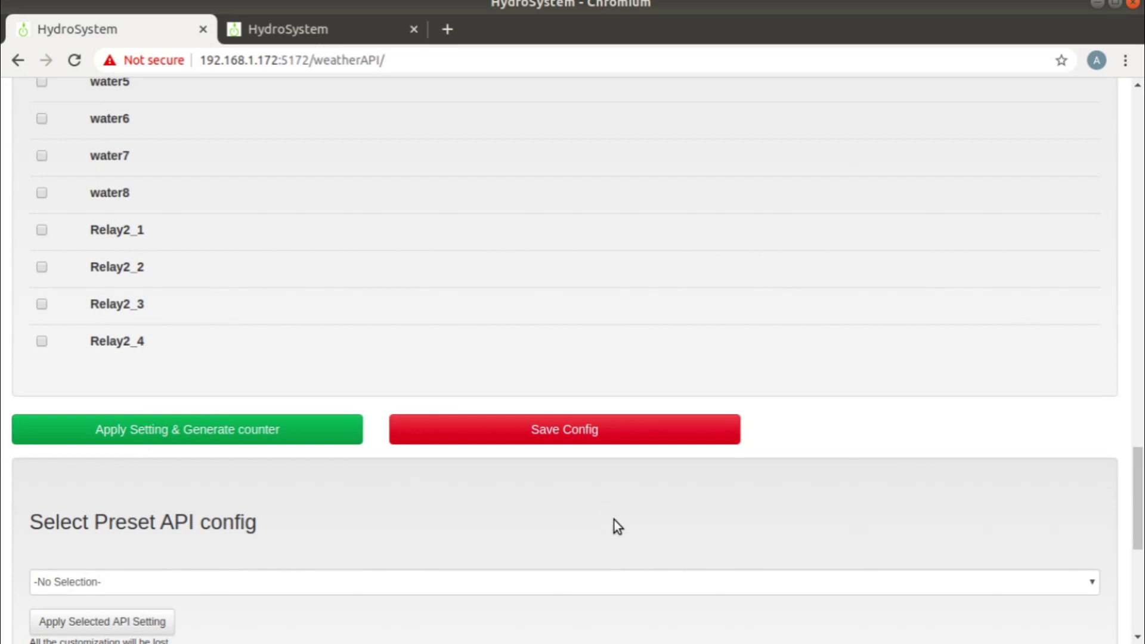
click(195, 436)
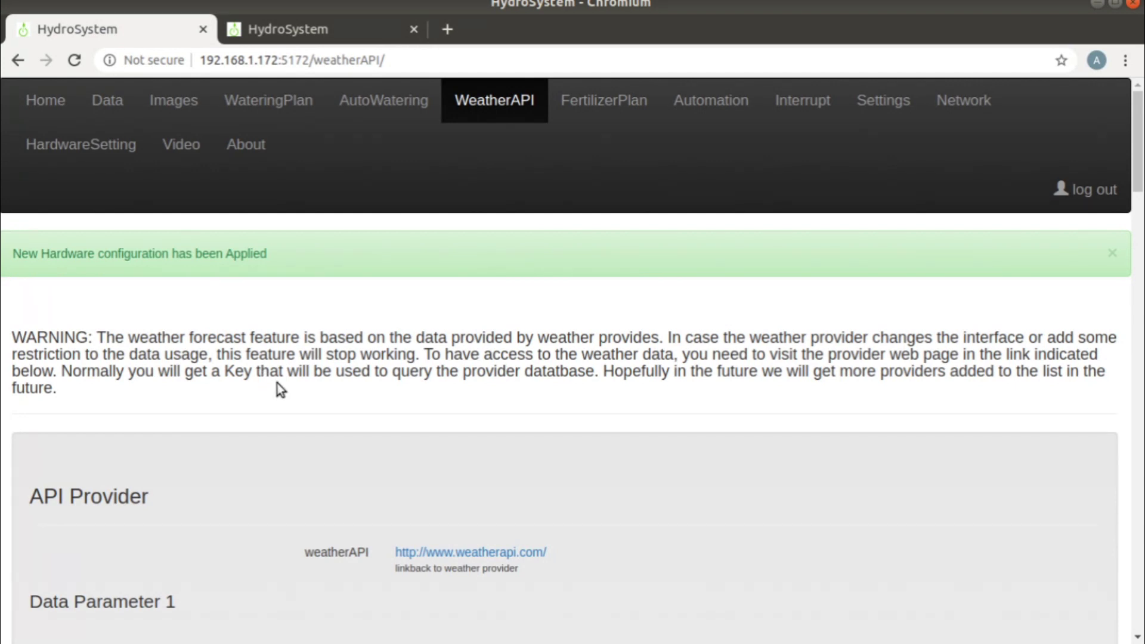
Switch to the HydroSystem tab charting RainMultiplier from 16/05/2020 to 23/05/2020
click(316, 33)
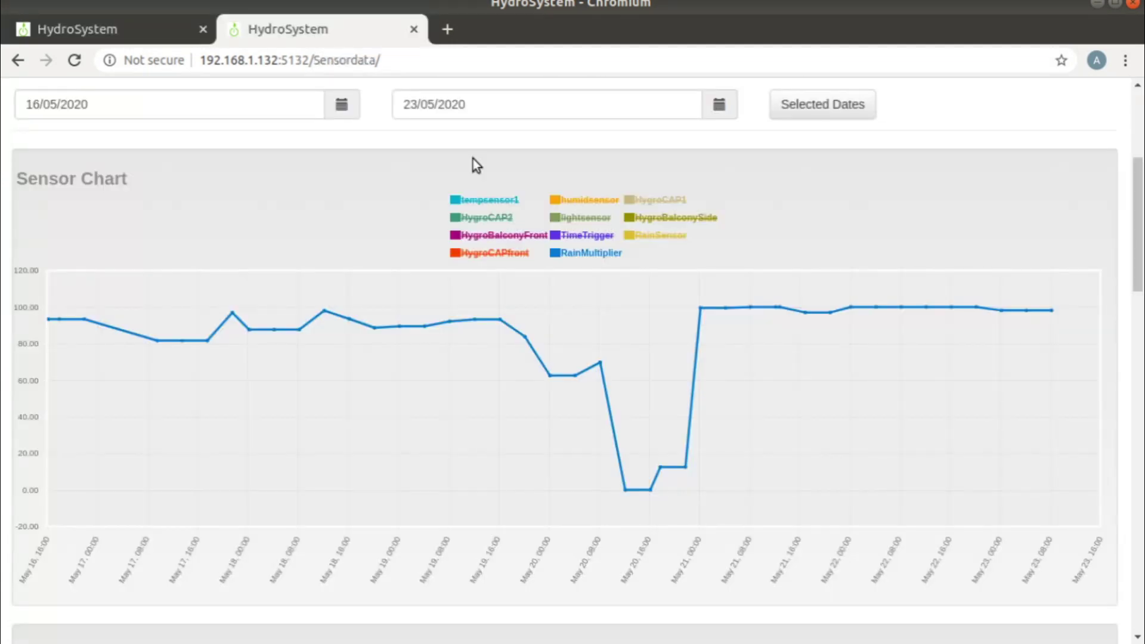